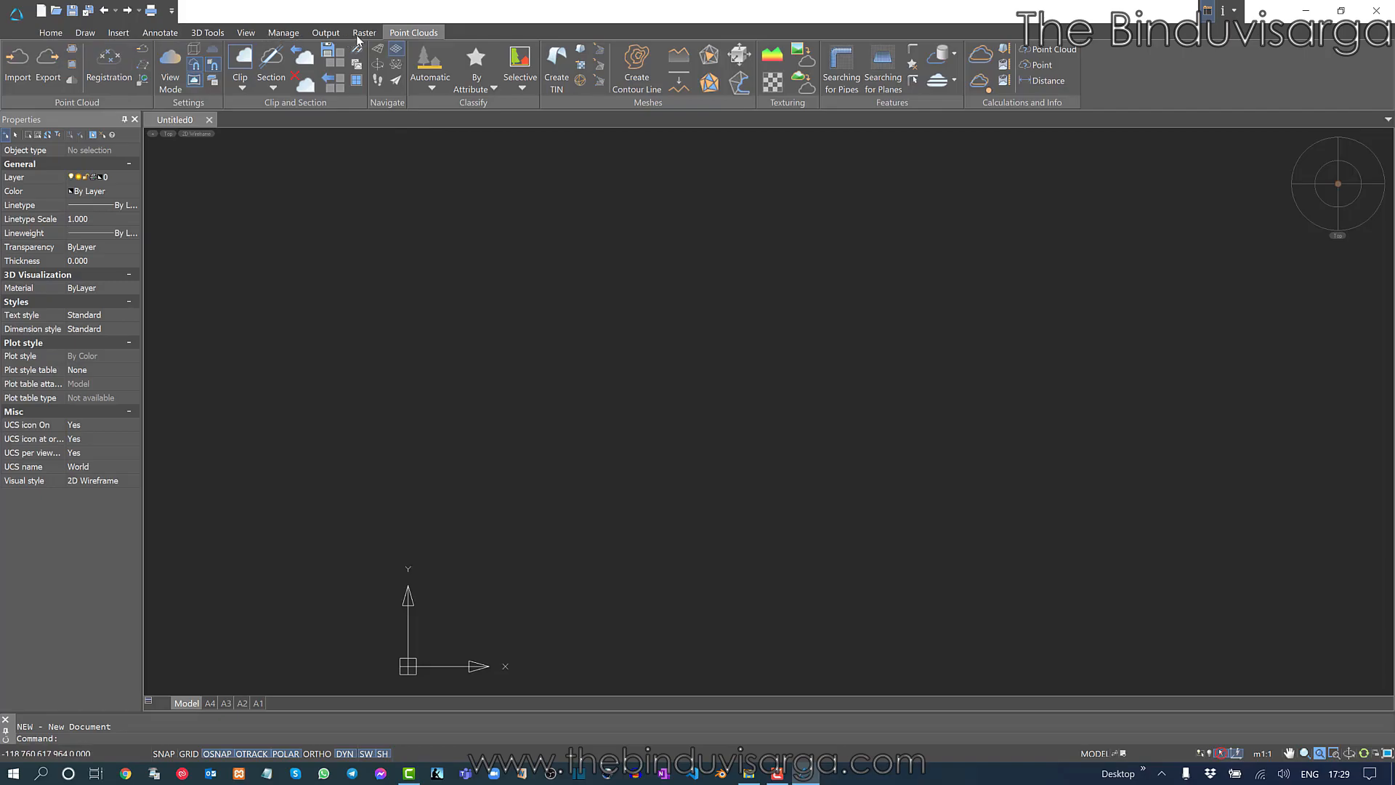
pyautogui.click(50, 34)
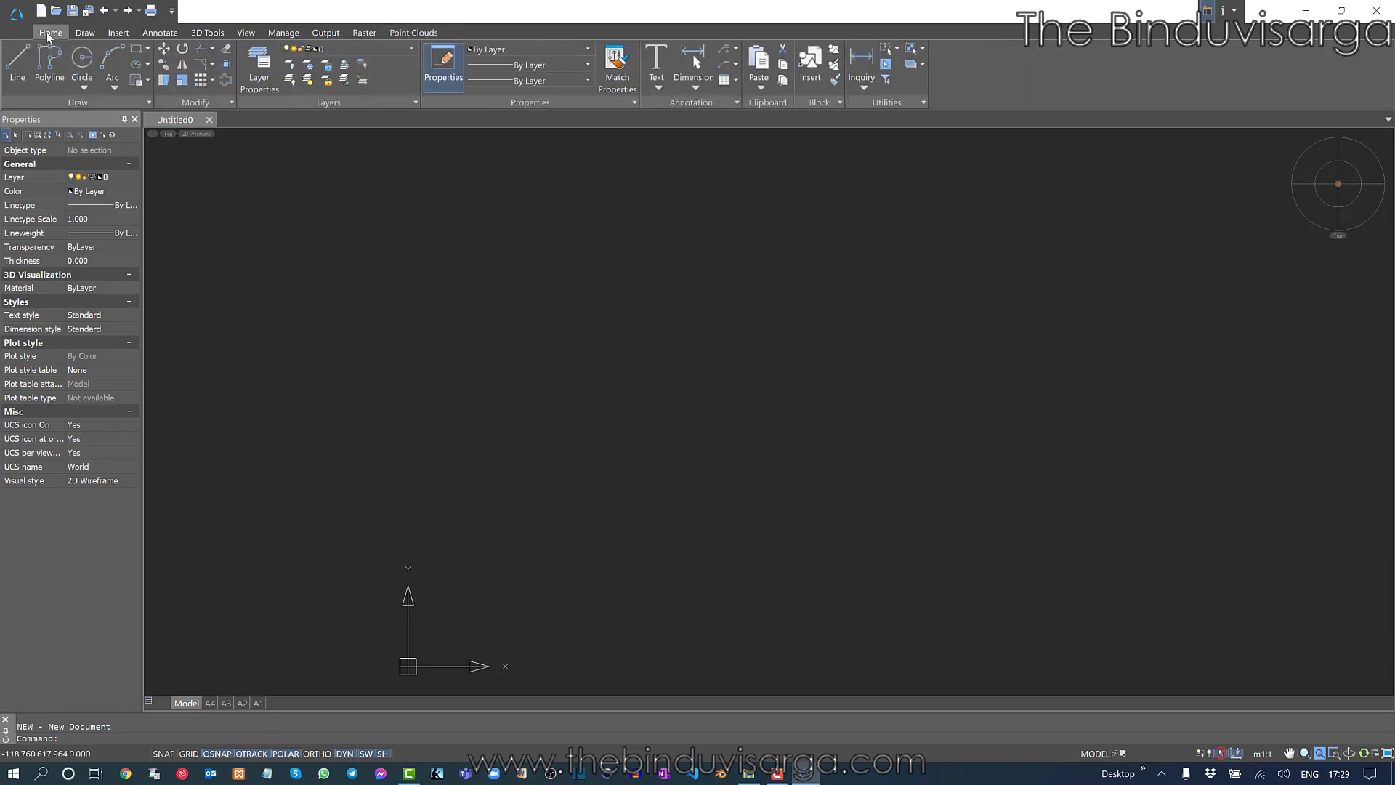
pyautogui.click(361, 35)
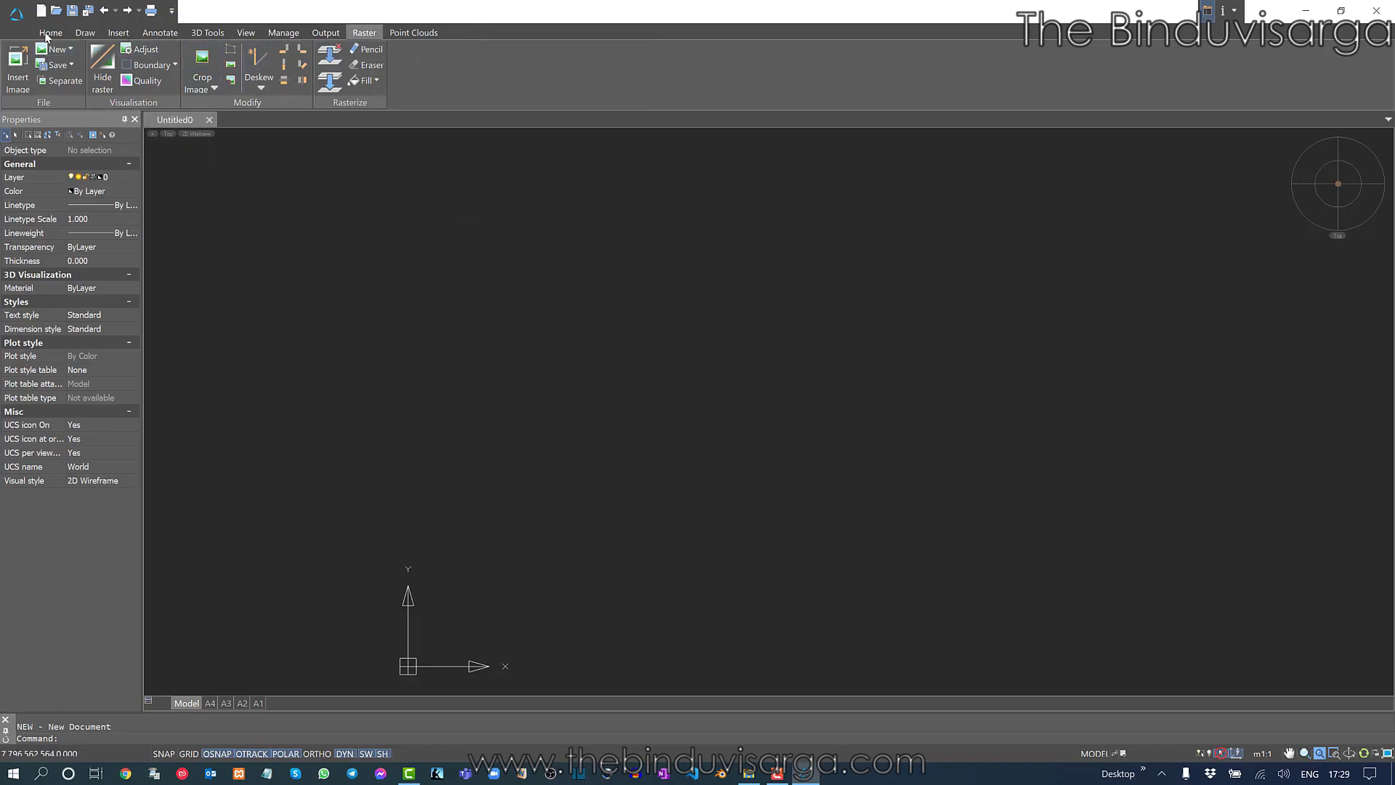
pyautogui.click(410, 33)
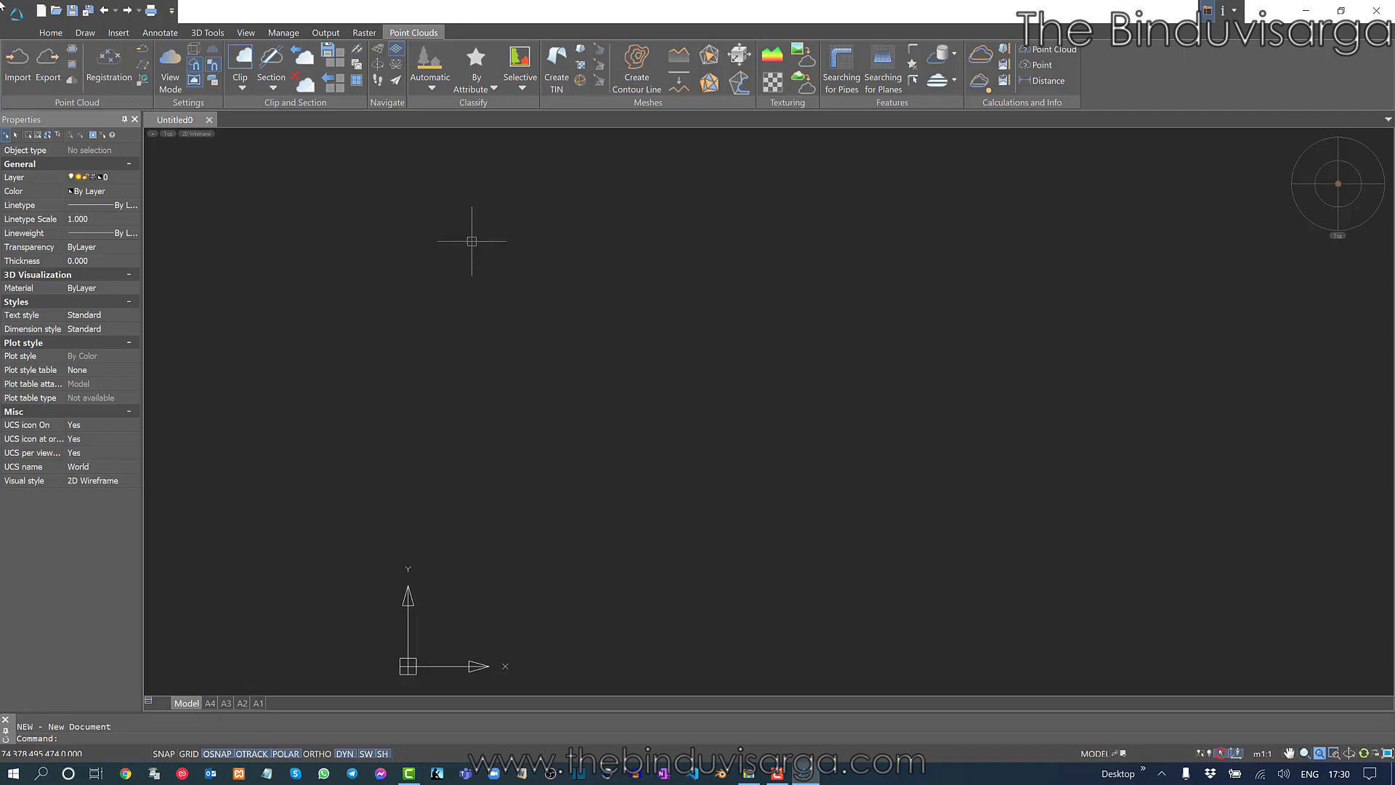
# Start a point cloud import in 3D render mode and load the file Track_A_Track_A_20170330_044649 Profiler.zfs_9.las.
pyautogui.click(19, 77)
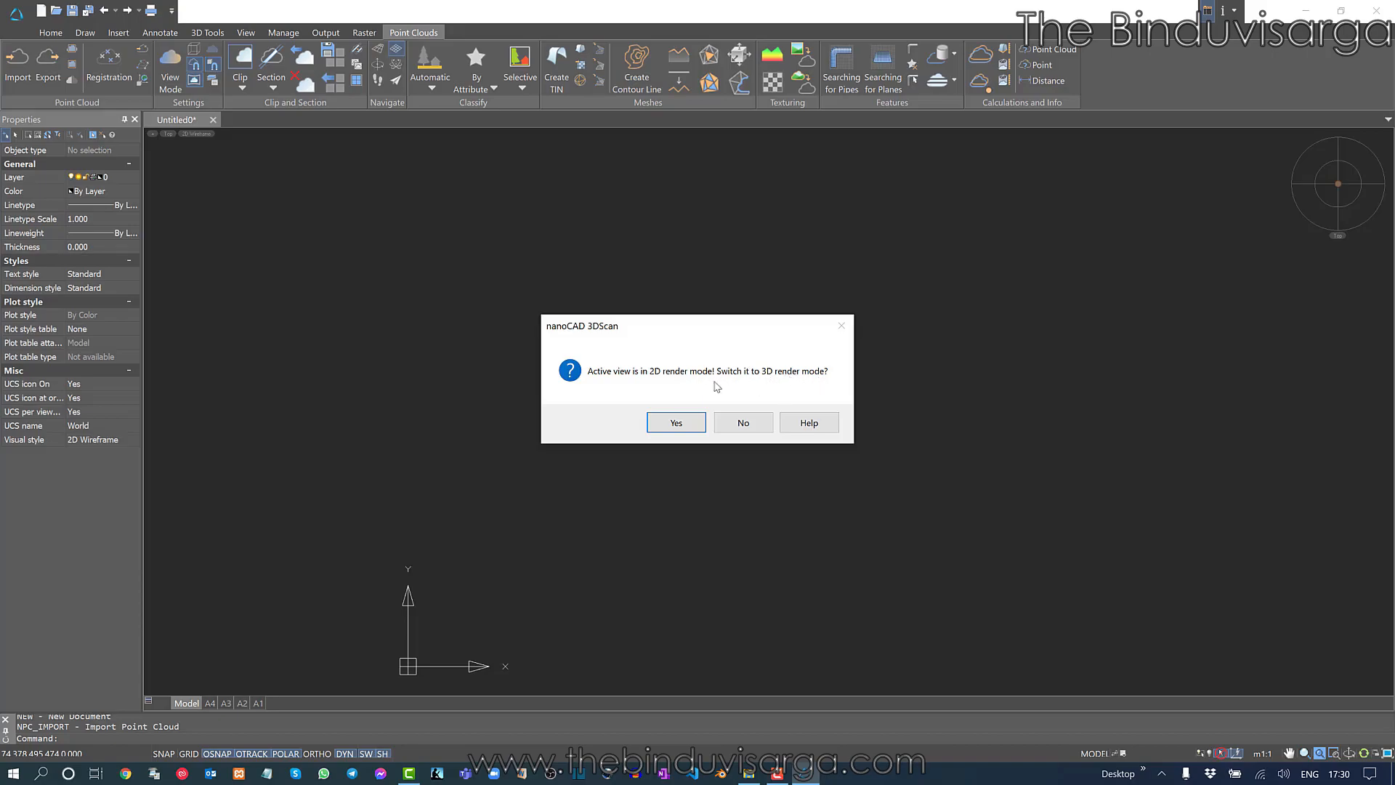
pyautogui.click(678, 428)
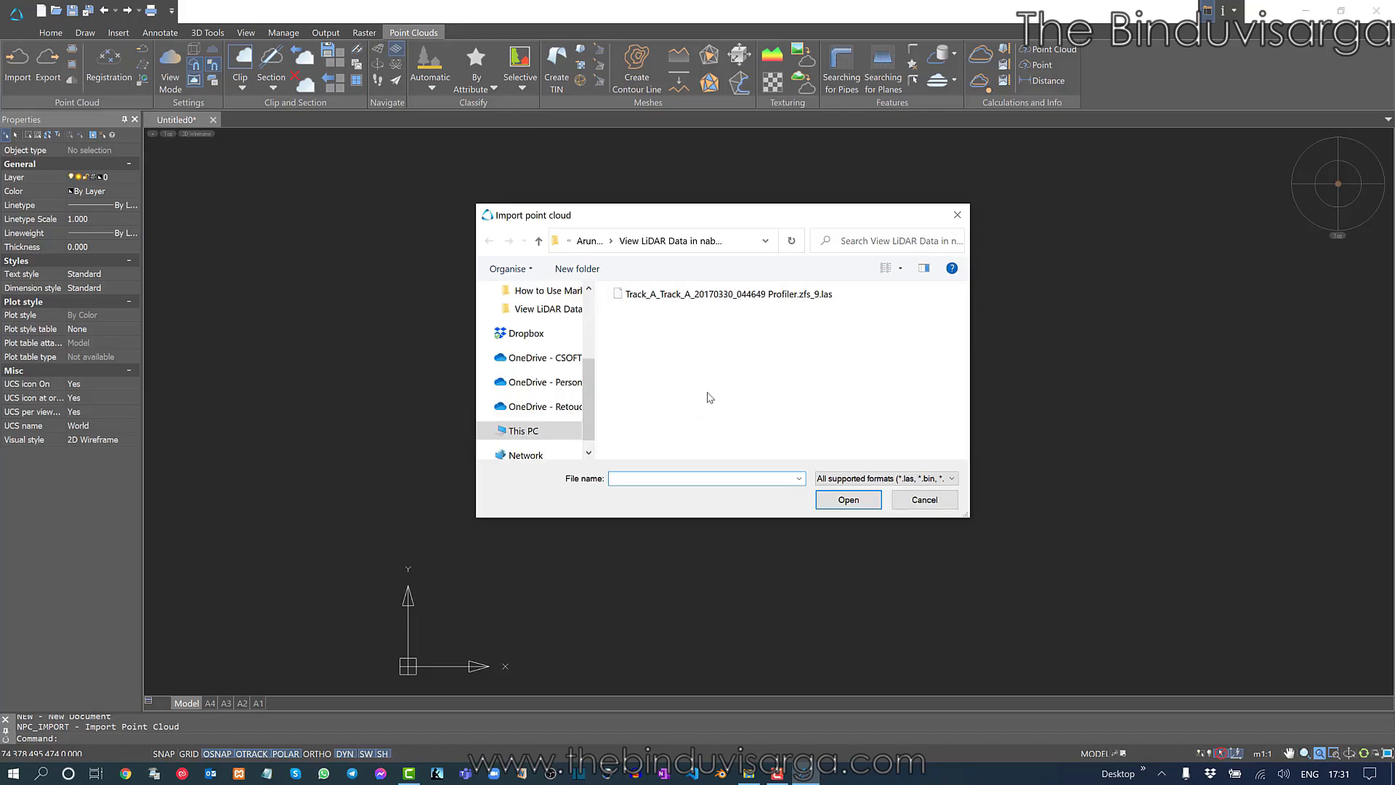
pyautogui.click(799, 295)
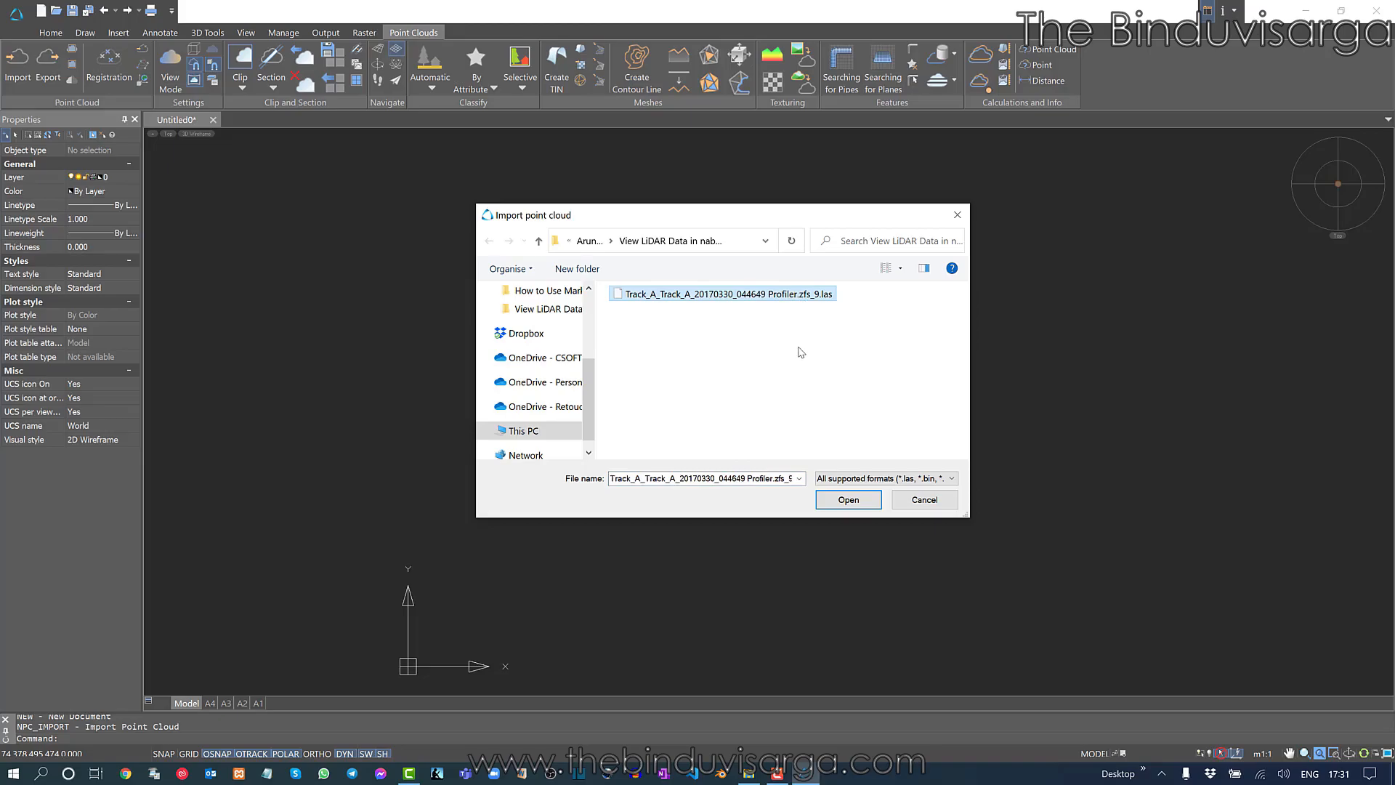
pyautogui.click(912, 479)
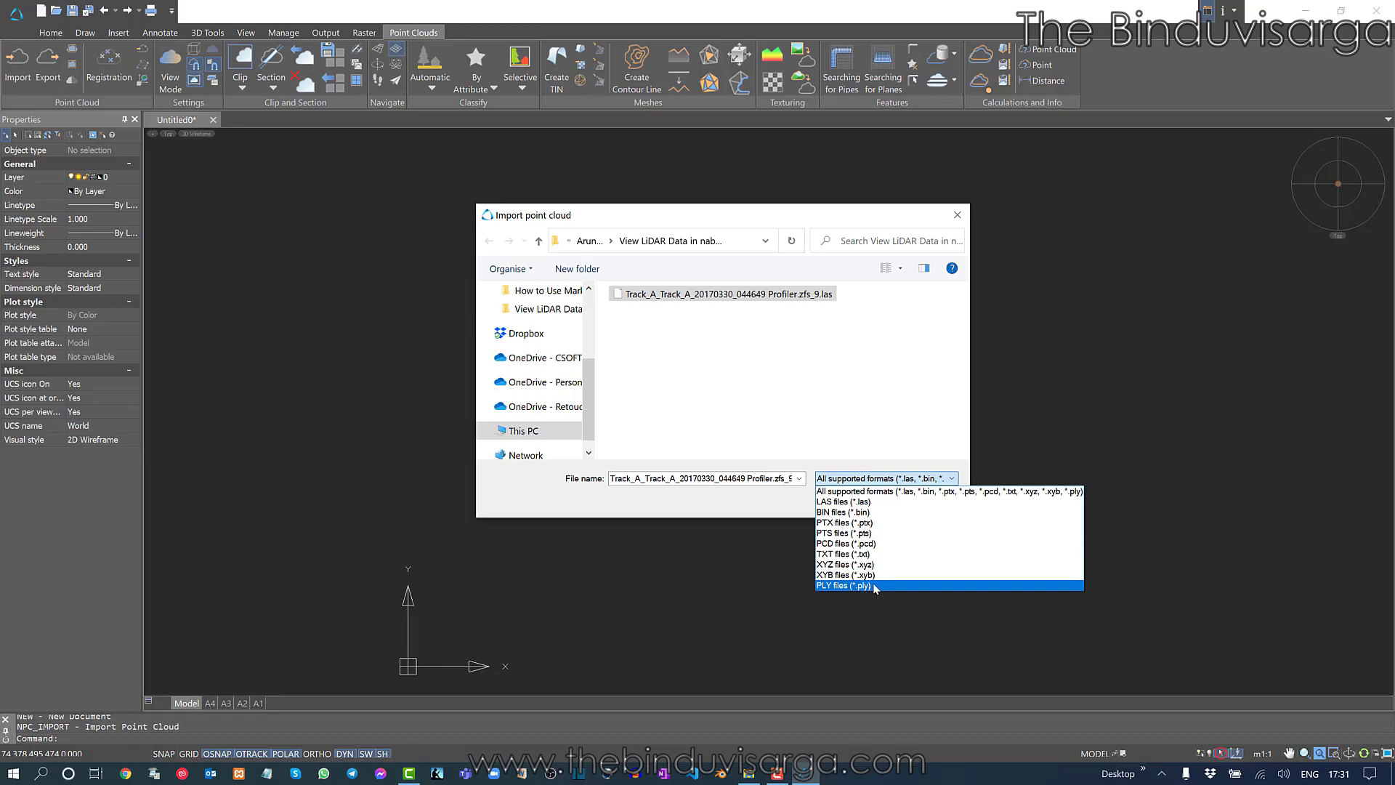
pyautogui.click(868, 491)
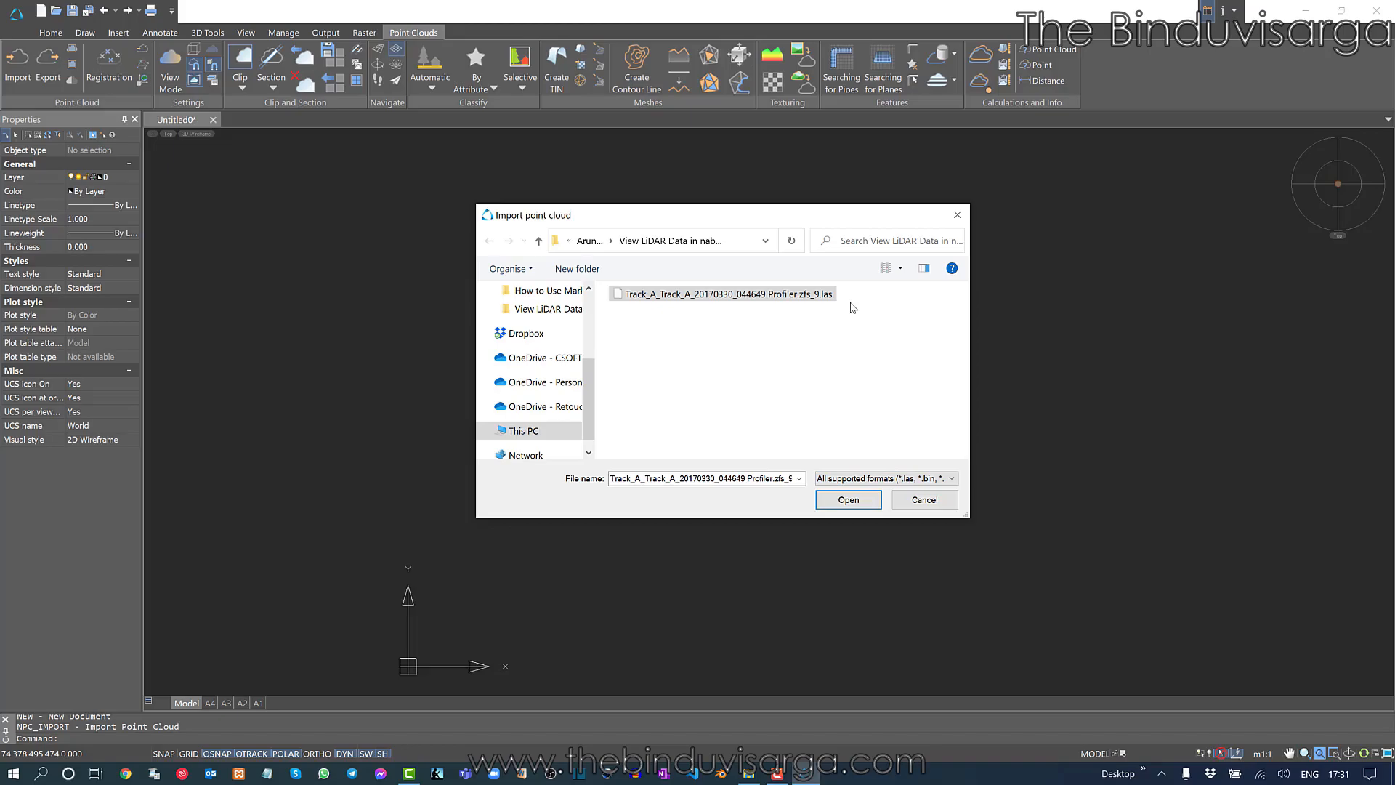
pyautogui.click(770, 299)
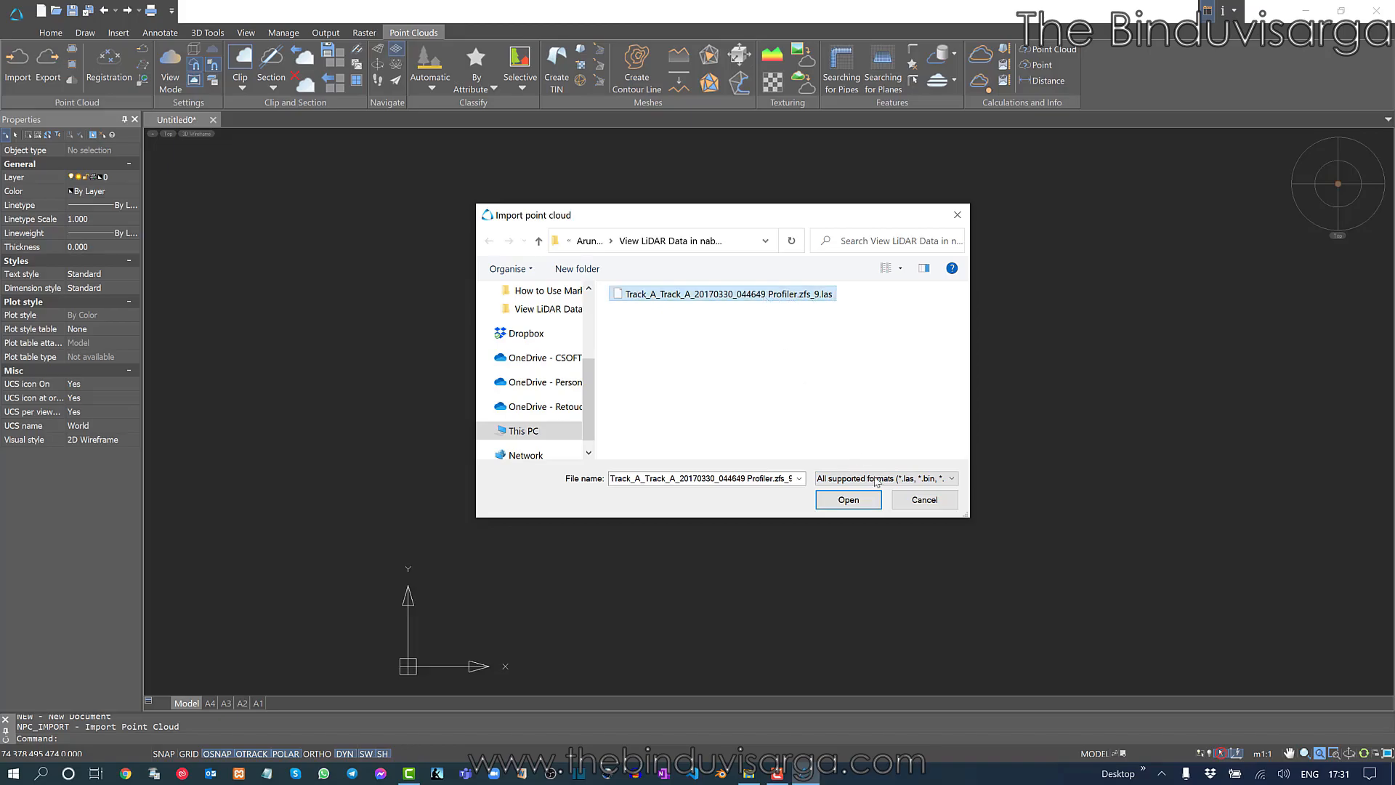
pyautogui.click(847, 499)
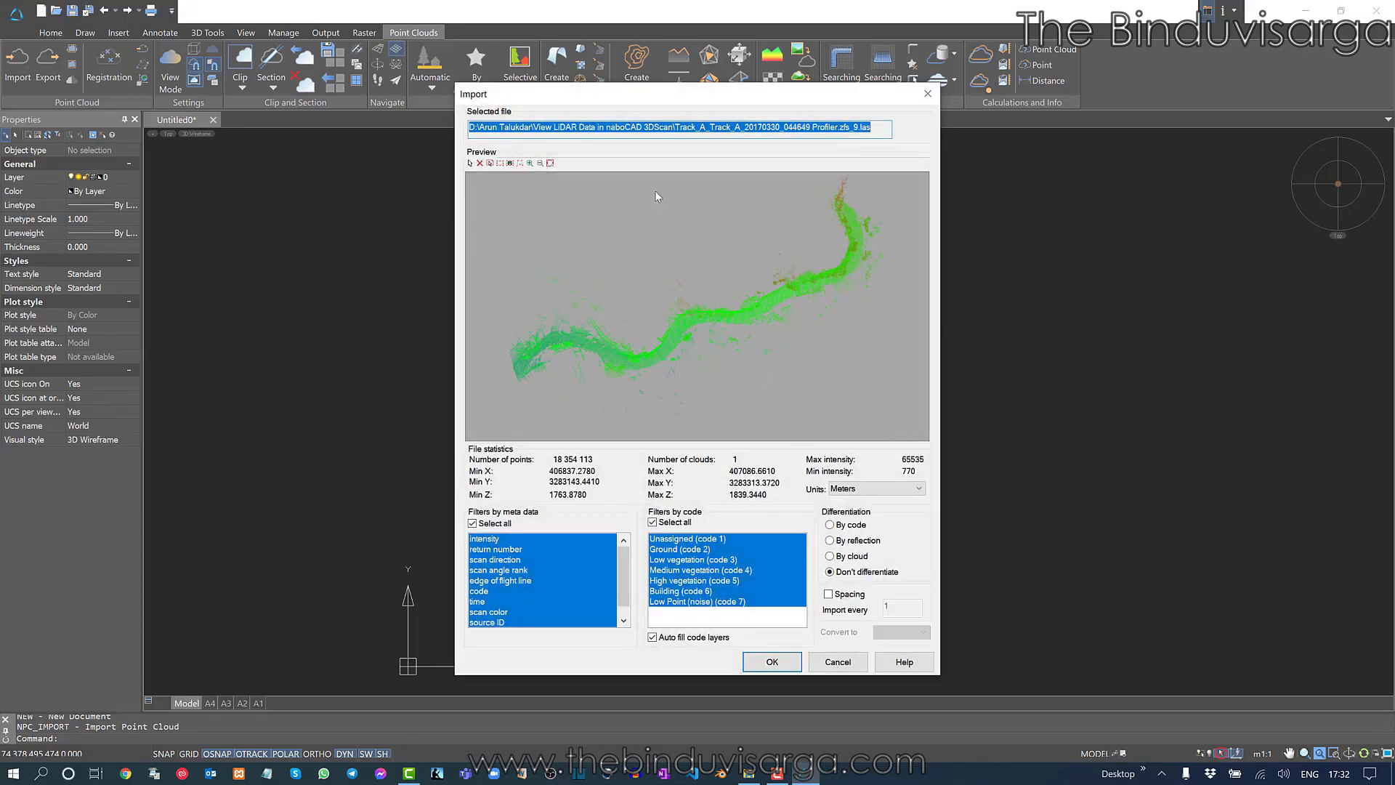
# Review the units available for the point cloud import, keeping Meters.
pyautogui.moveTo(667, 101)
pyautogui.mouseDown()
pyautogui.moveTo(710, 100)
pyautogui.moveTo(662, 99)
pyautogui.mouseUp()
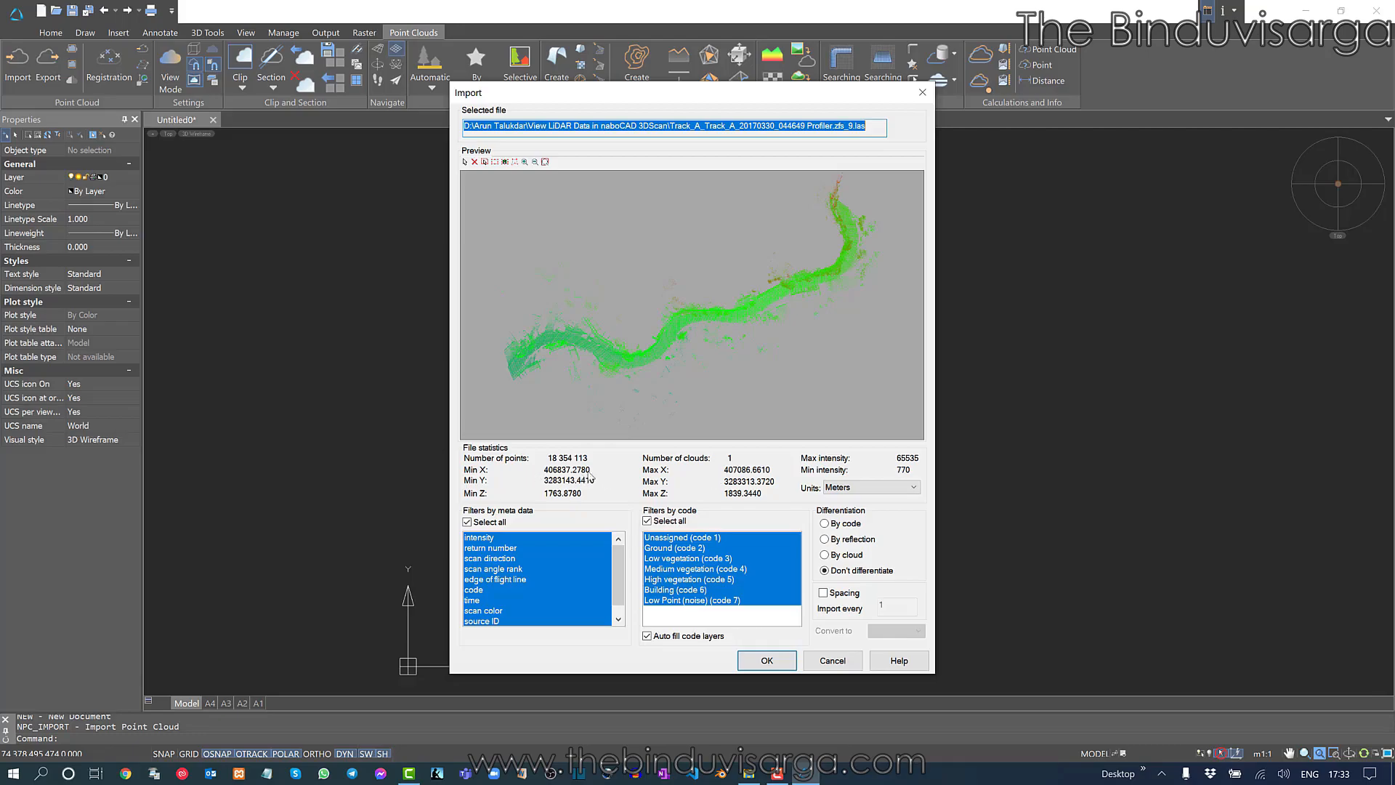
pyautogui.click(857, 487)
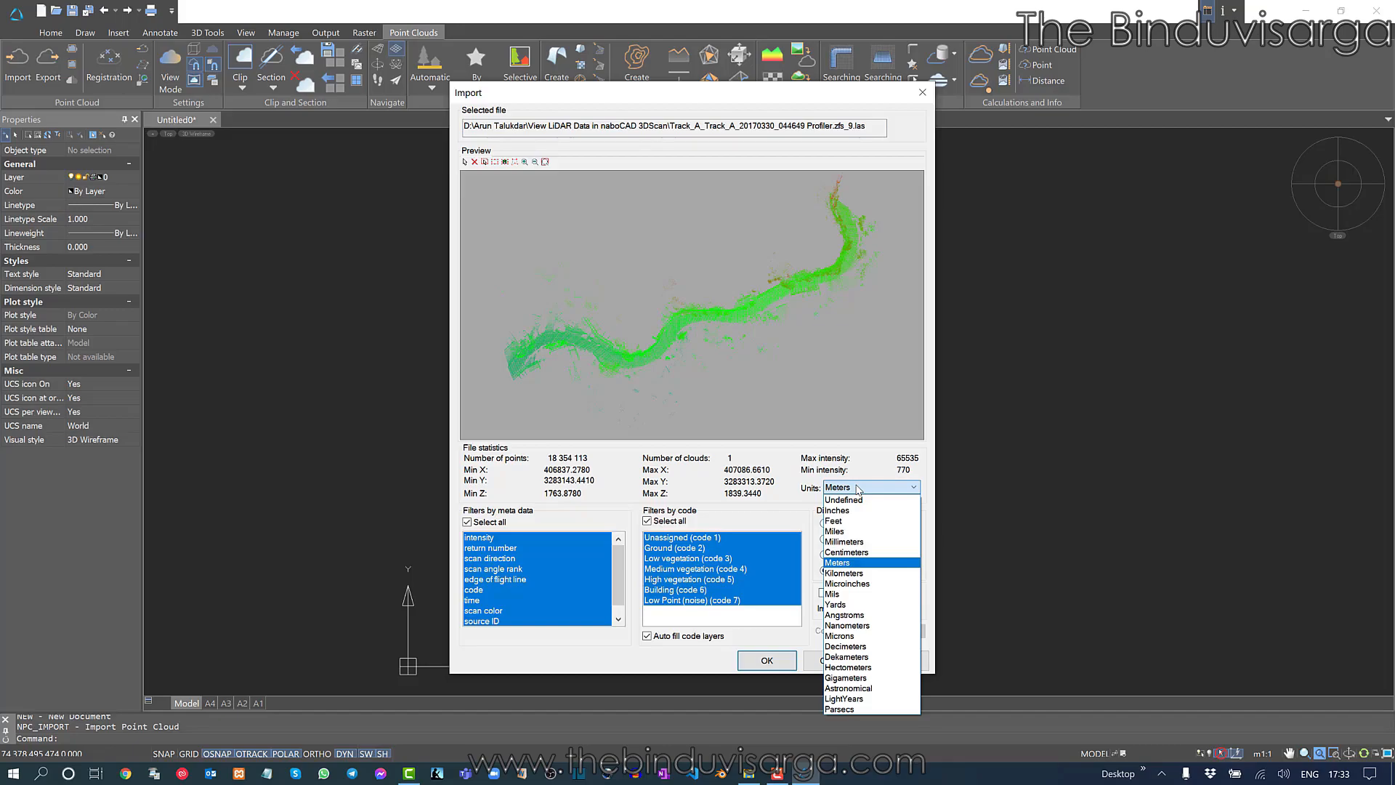
pyautogui.click(800, 499)
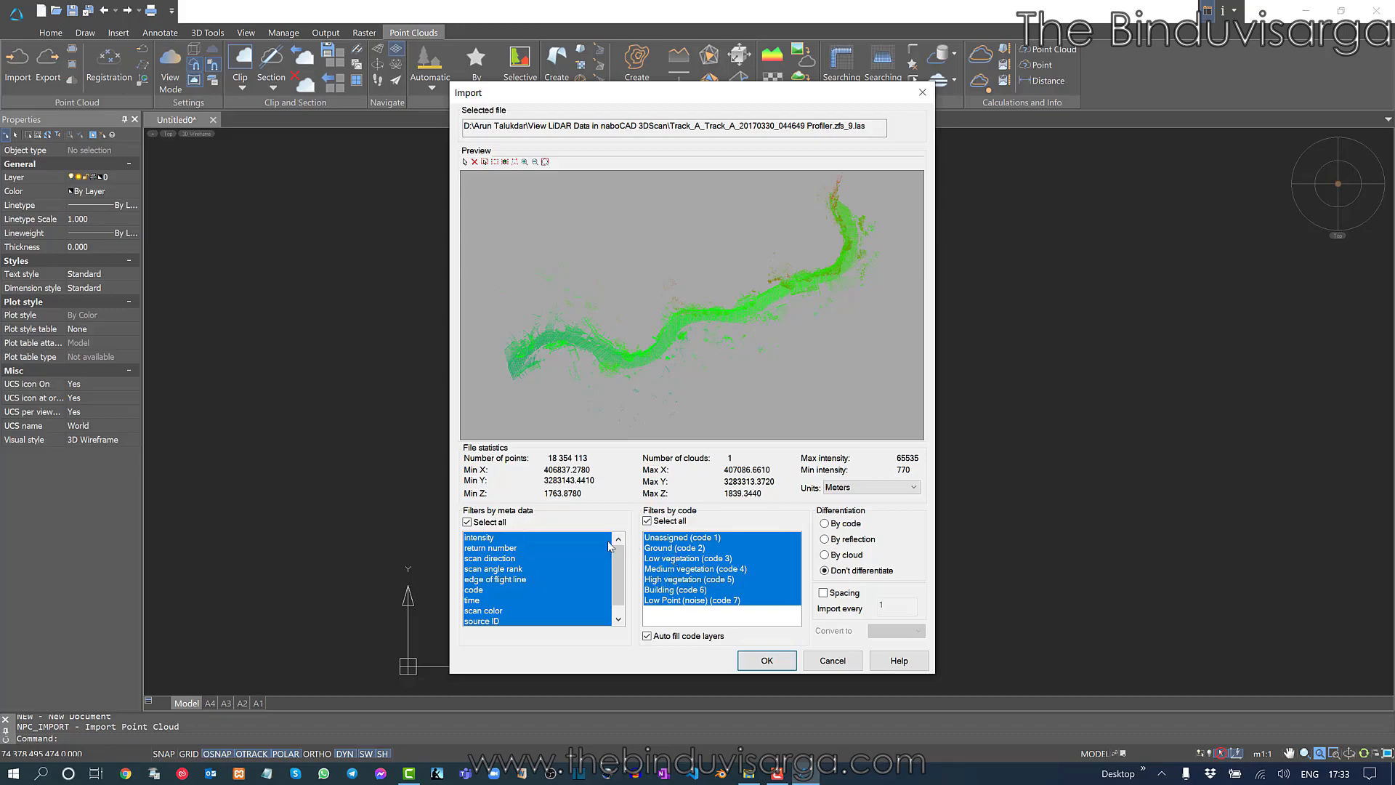
# Clear both import filter lists, try selecting only intensity through scan angle rank, and reselect all metadata and code filters.
pyautogui.click(481, 523)
pyautogui.click(666, 523)
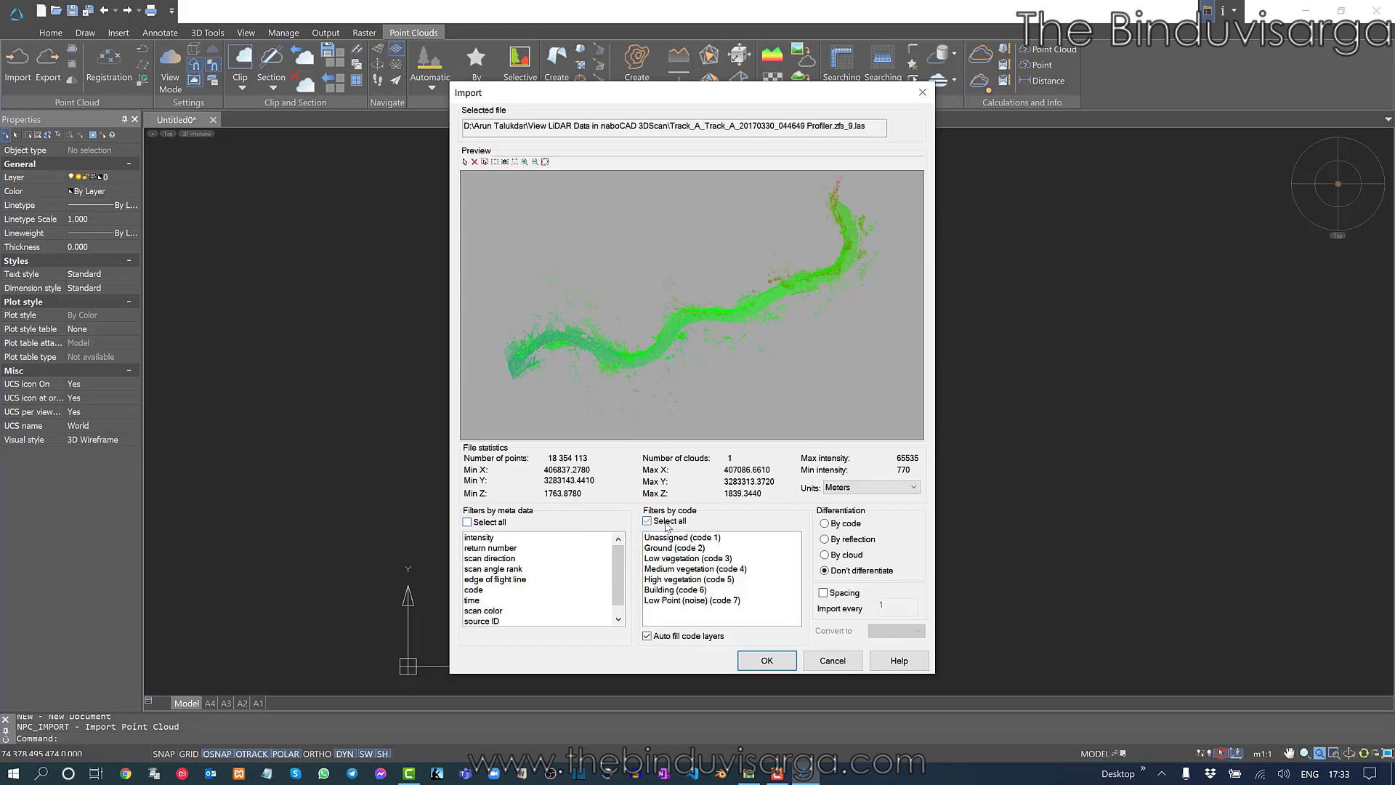
pyautogui.moveTo(493, 568); pyautogui.dragTo(491, 542)
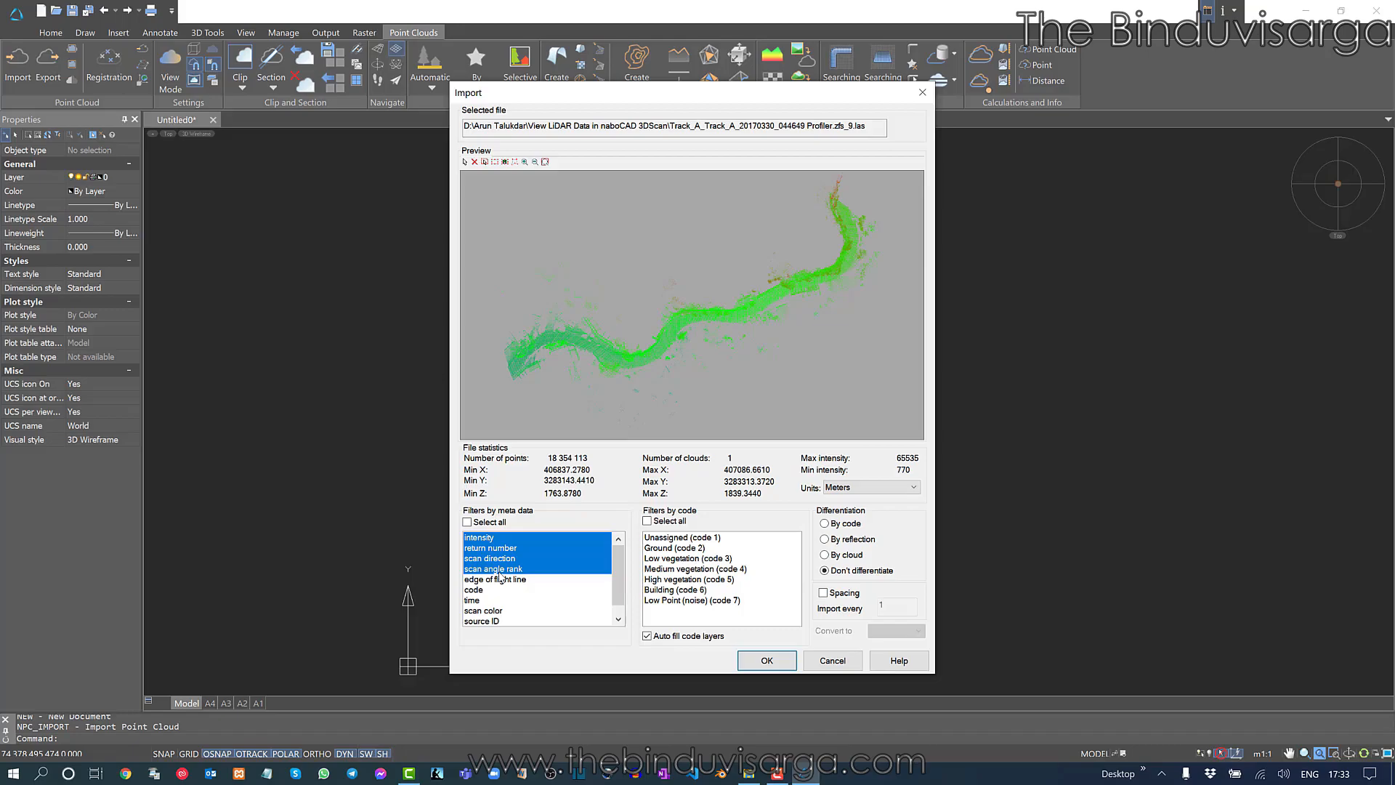
pyautogui.click(486, 524)
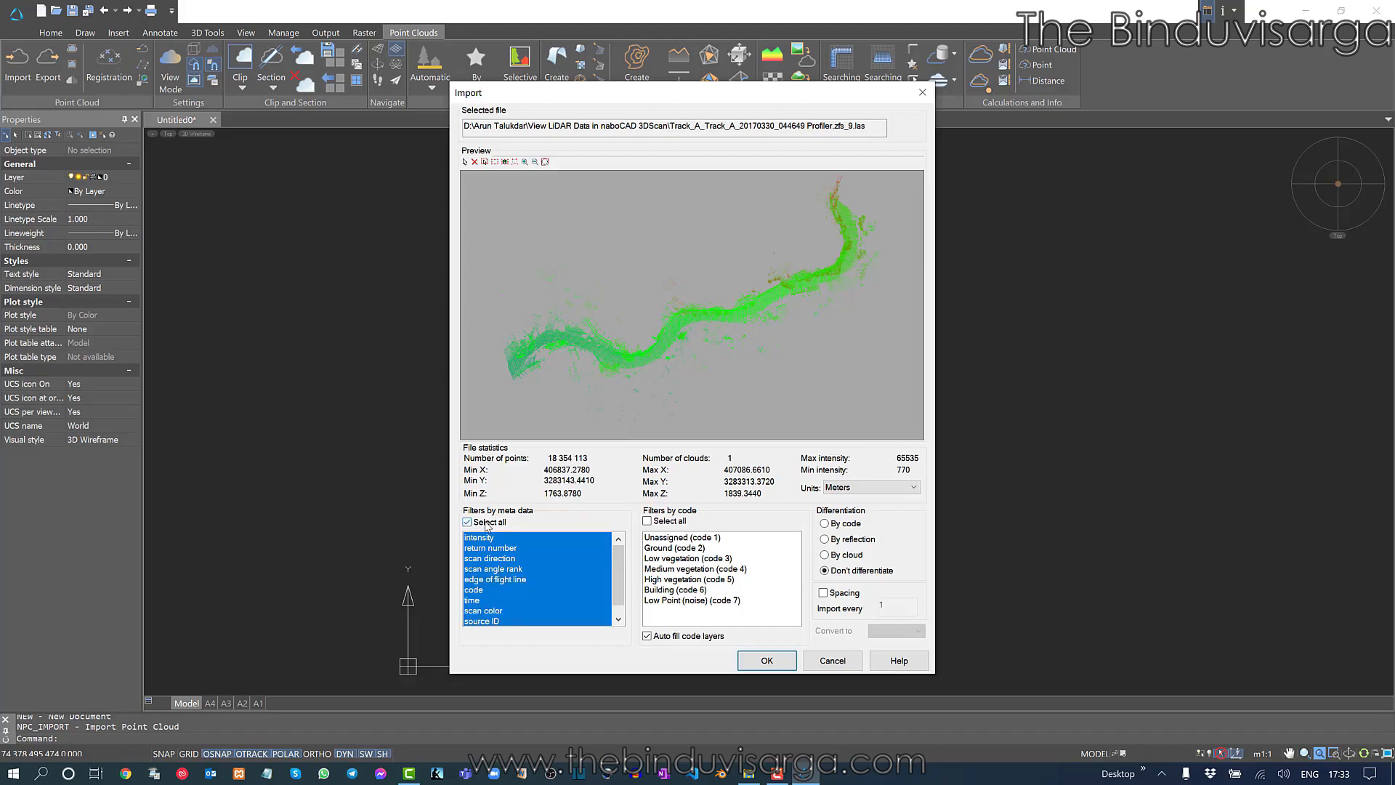
pyautogui.click(664, 523)
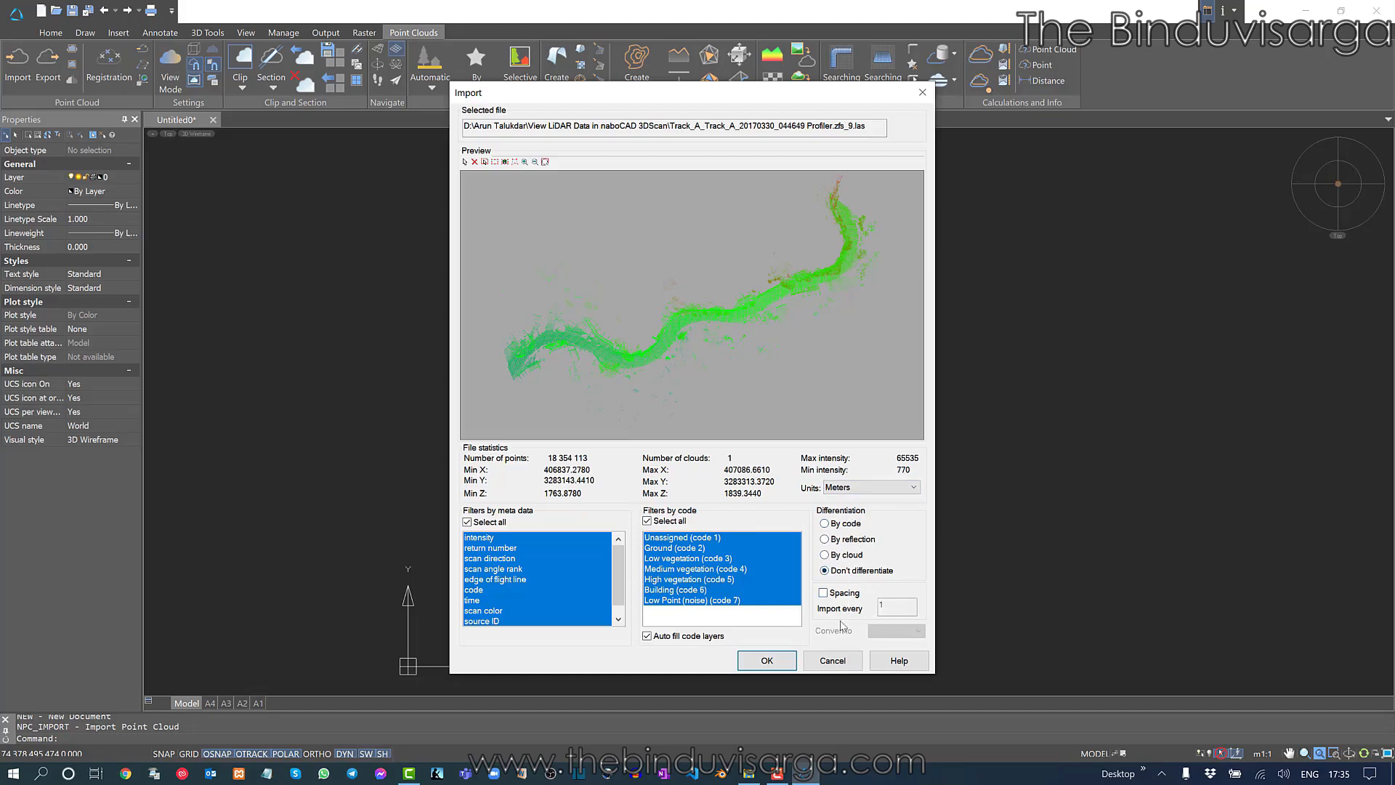
# Import the point cloud with the spacing option left off.
pyautogui.click(843, 594)
pyautogui.click(846, 594)
pyautogui.moveTo(704, 96); pyautogui.dragTo(702, 93)
pyautogui.click(762, 658)
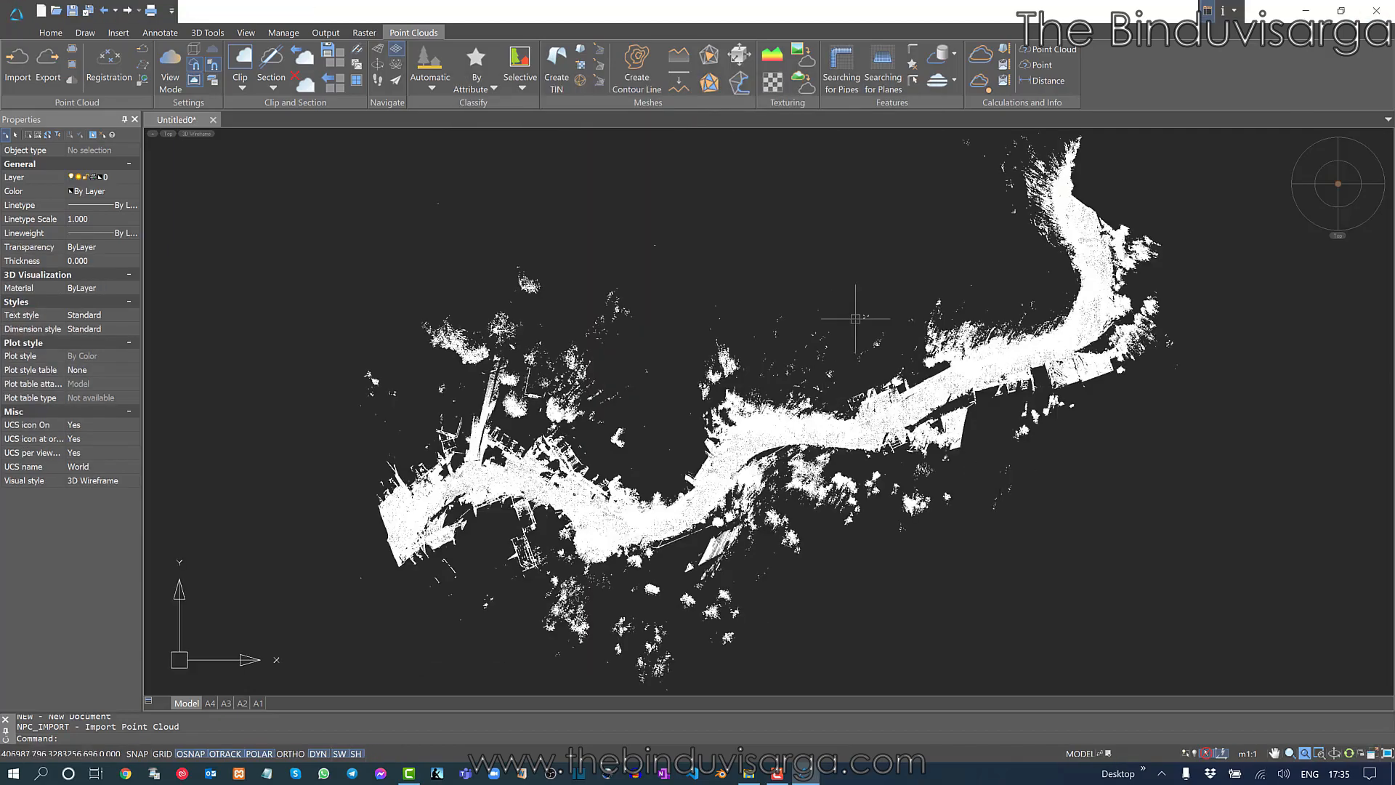
# Examine the overall shape of the imported point cloud from oblique angles and in the top and back views.
pyautogui.scroll(-5, 691, 336)
pyautogui.scroll(3, 634, 385)
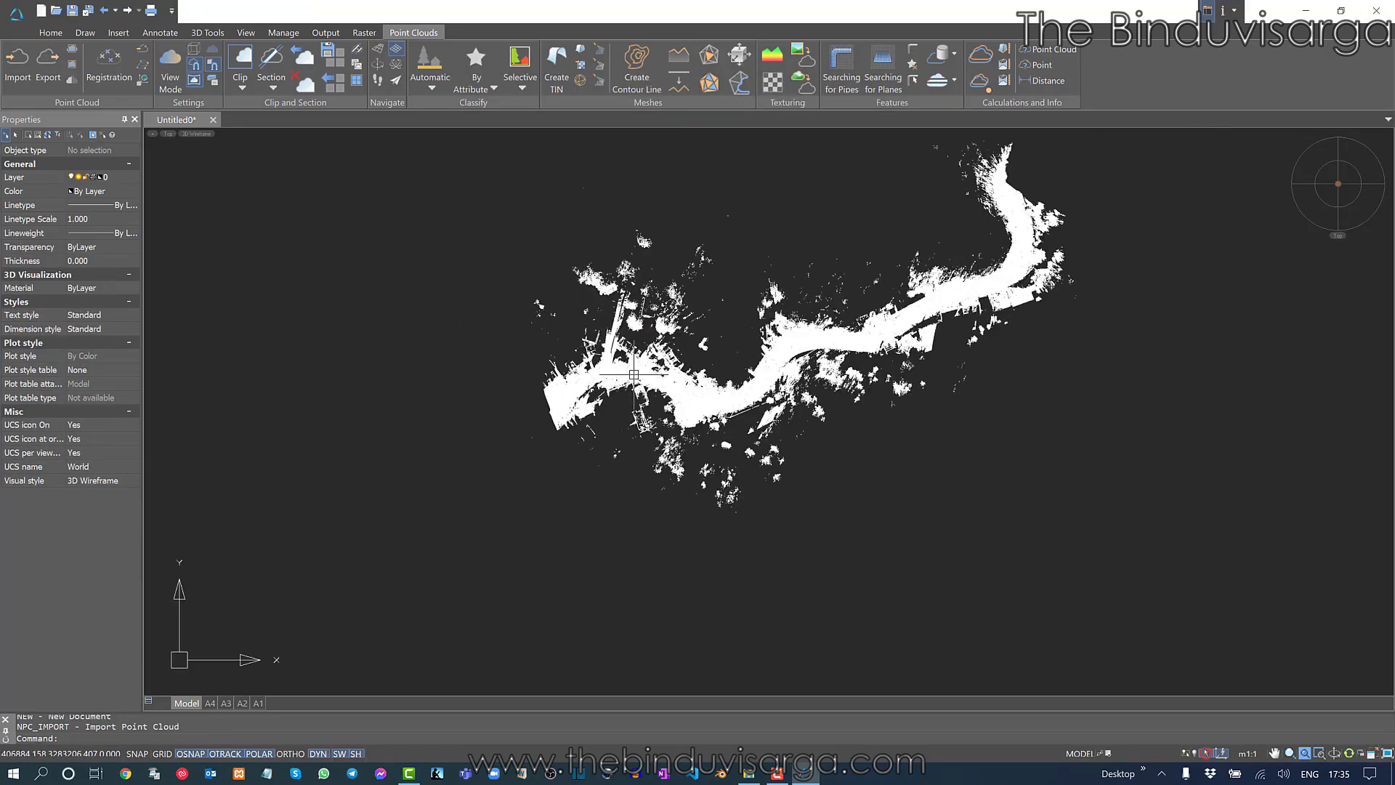
pyautogui.scroll(3, 634, 385)
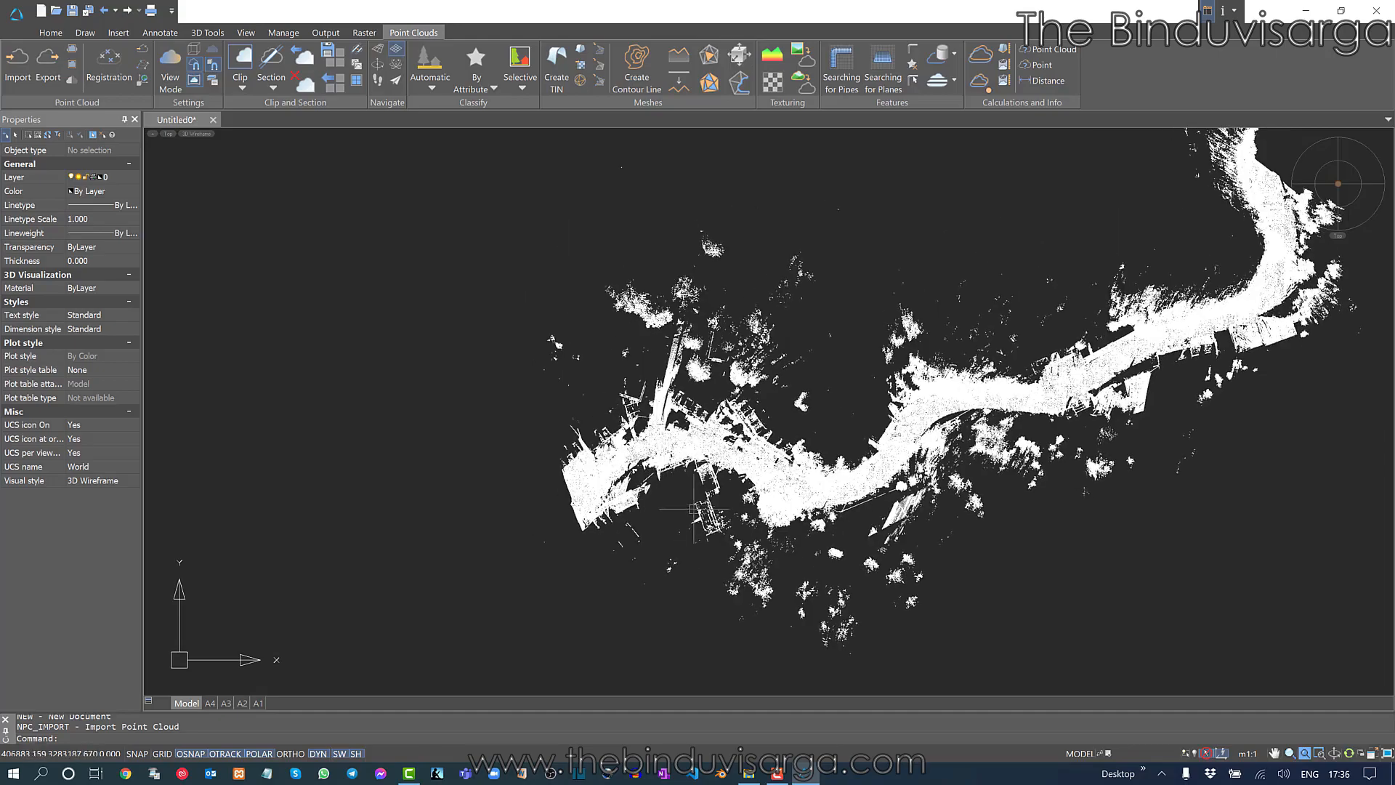
pyautogui.keyDown('shift'); pyautogui.moveTo(741, 518); pyautogui.dragTo(742, 351, button='middle'); pyautogui.keyUp('shift')
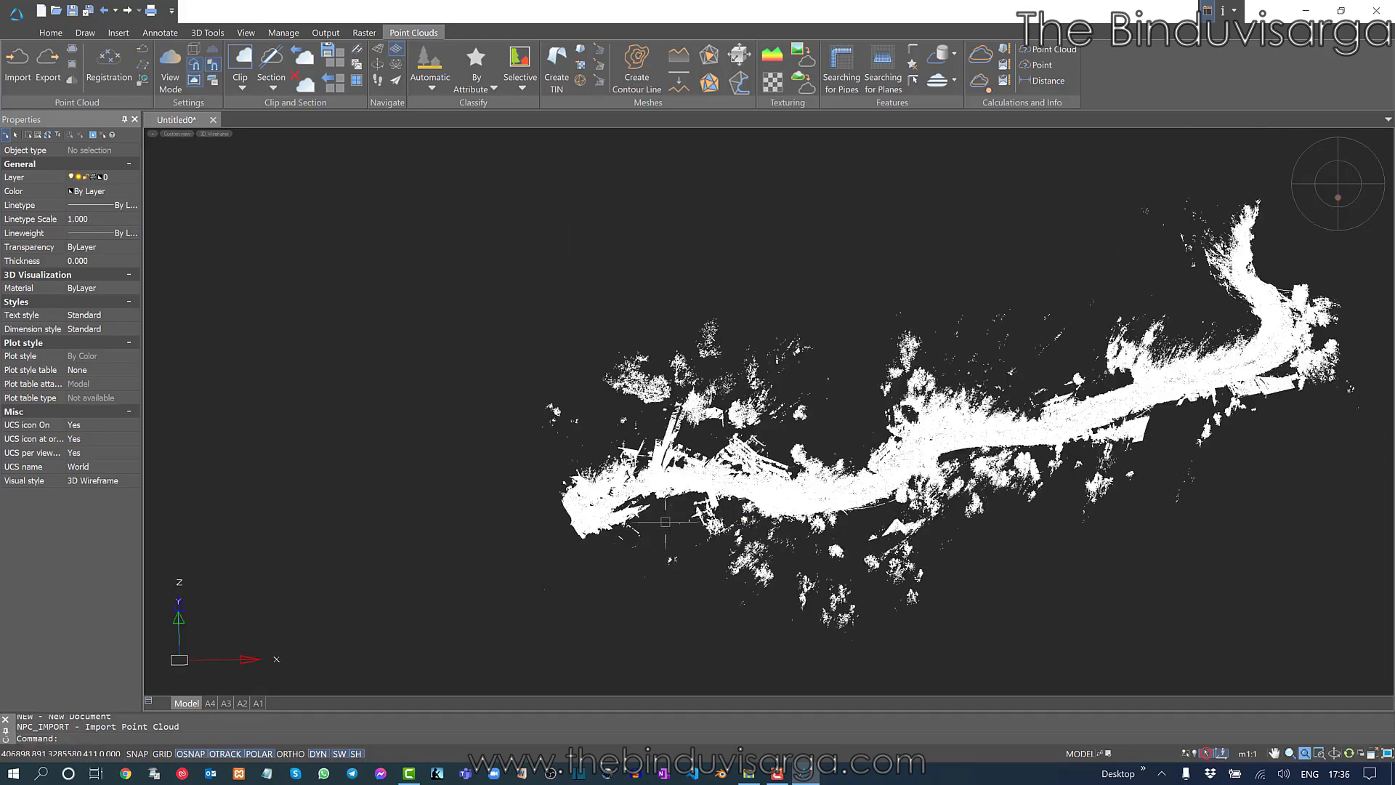
pyautogui.keyDown('shift'); pyautogui.moveTo(610, 541); pyautogui.dragTo(937, 551, button='middle'); pyautogui.keyUp('shift')
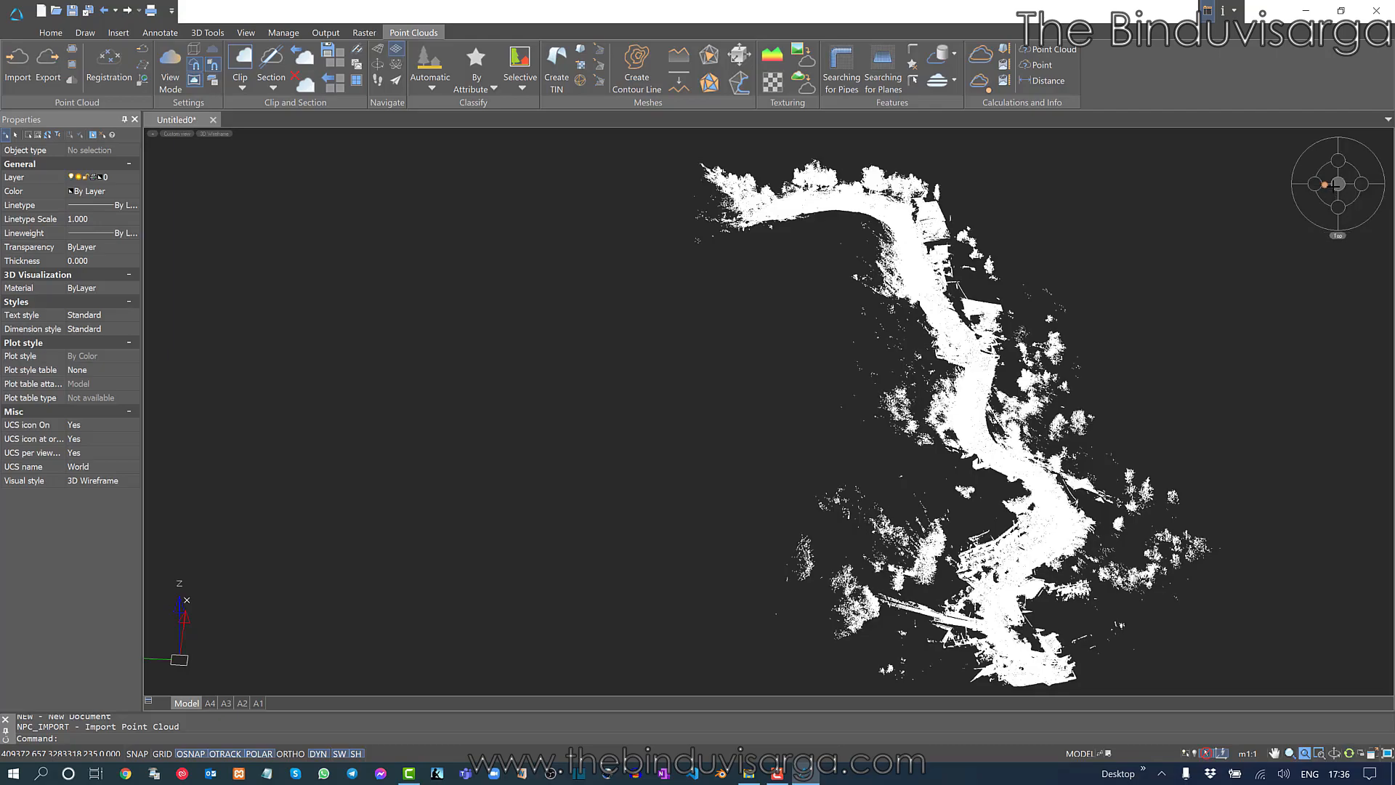
pyautogui.click(1338, 184)
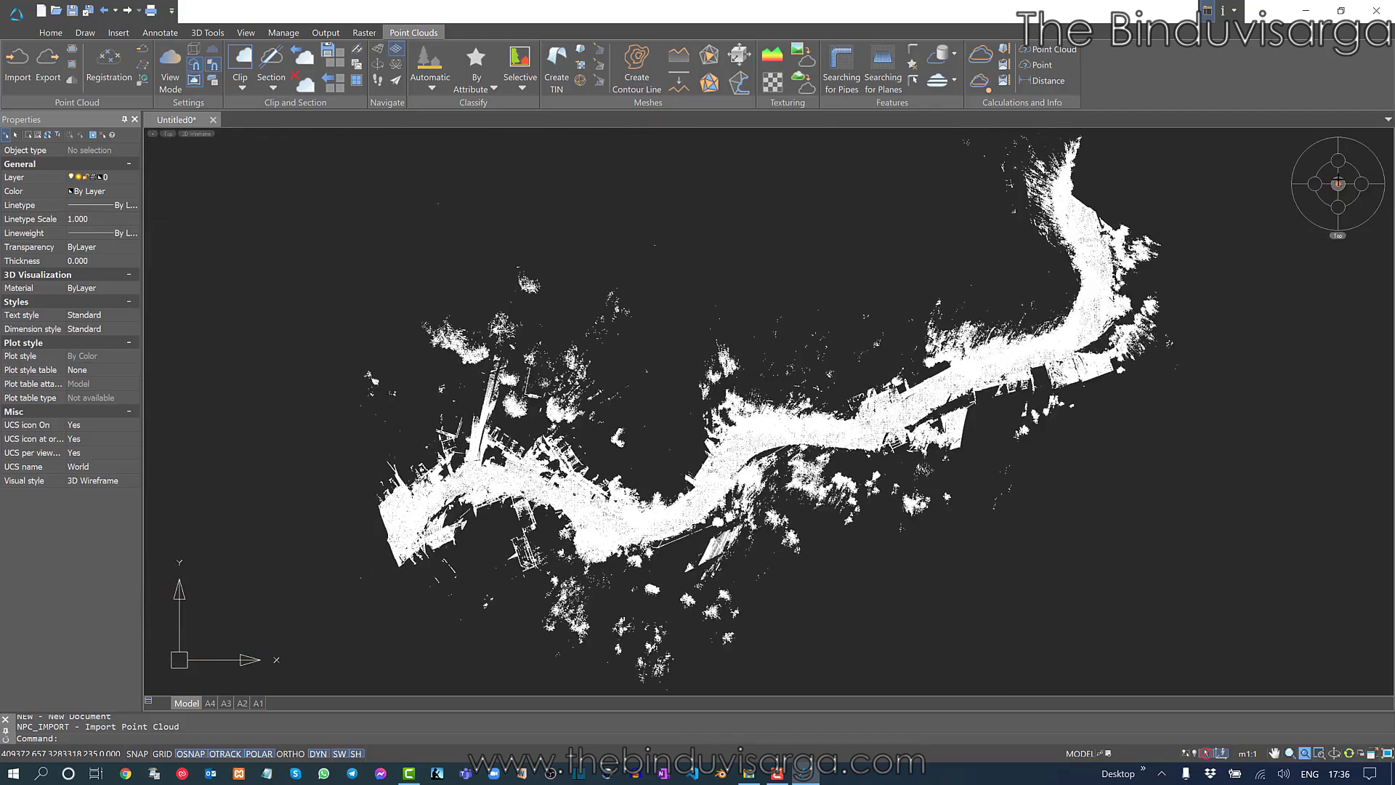
pyautogui.click(1337, 160)
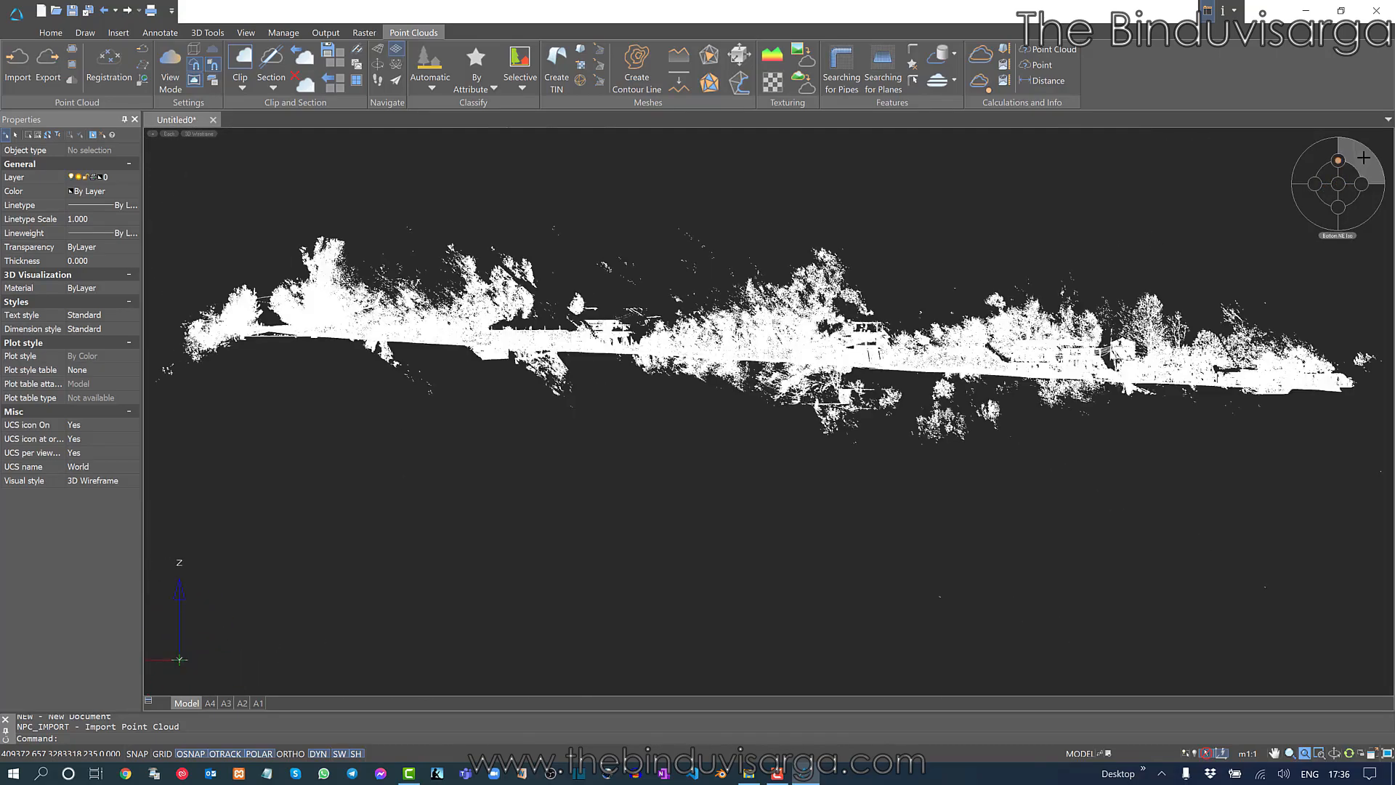
pyautogui.click(1338, 184)
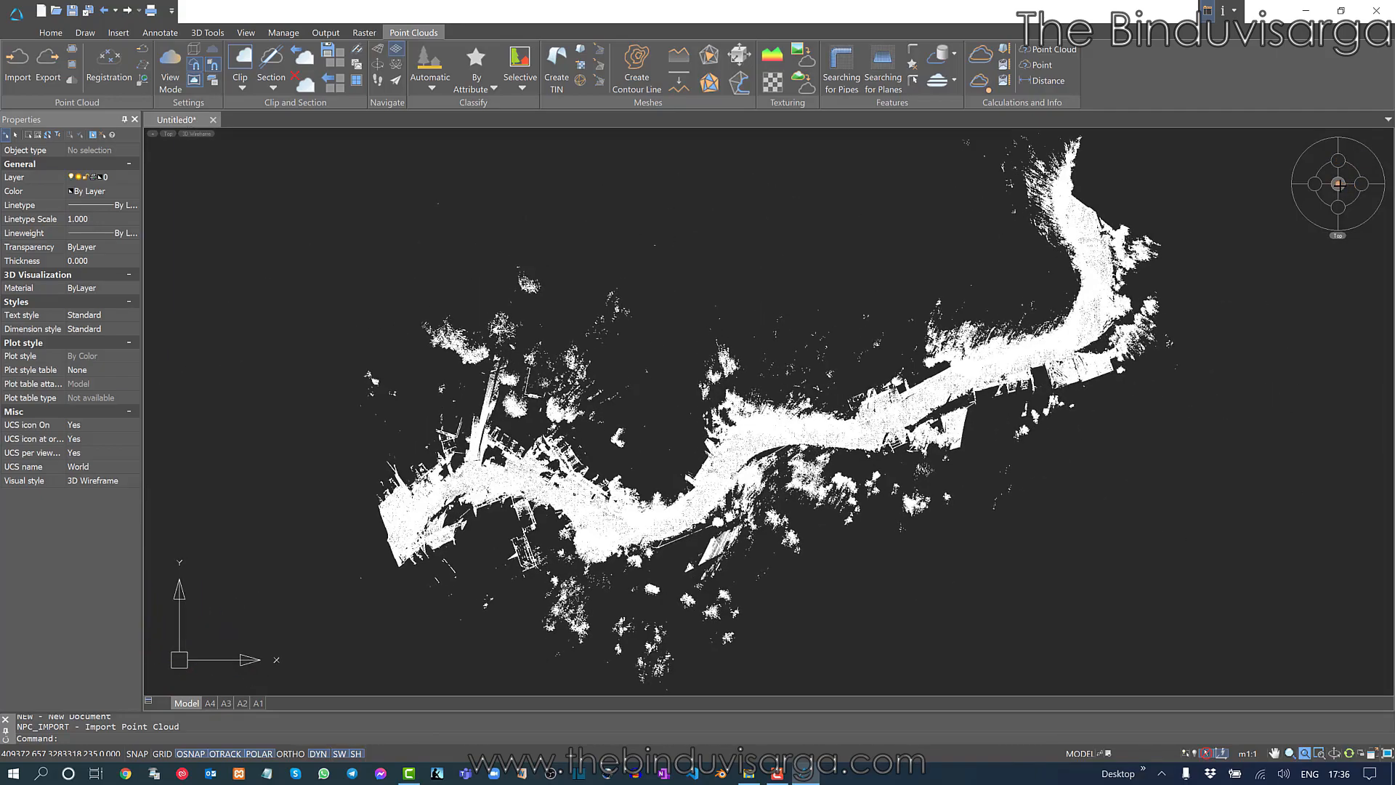
# Inspect the road, buildings and vegetation along the point cloud up close from oblique angles.
pyautogui.keyDown('shift'); pyautogui.moveTo(972, 393); pyautogui.dragTo(890, 467, button='middle'); pyautogui.keyUp('shift')
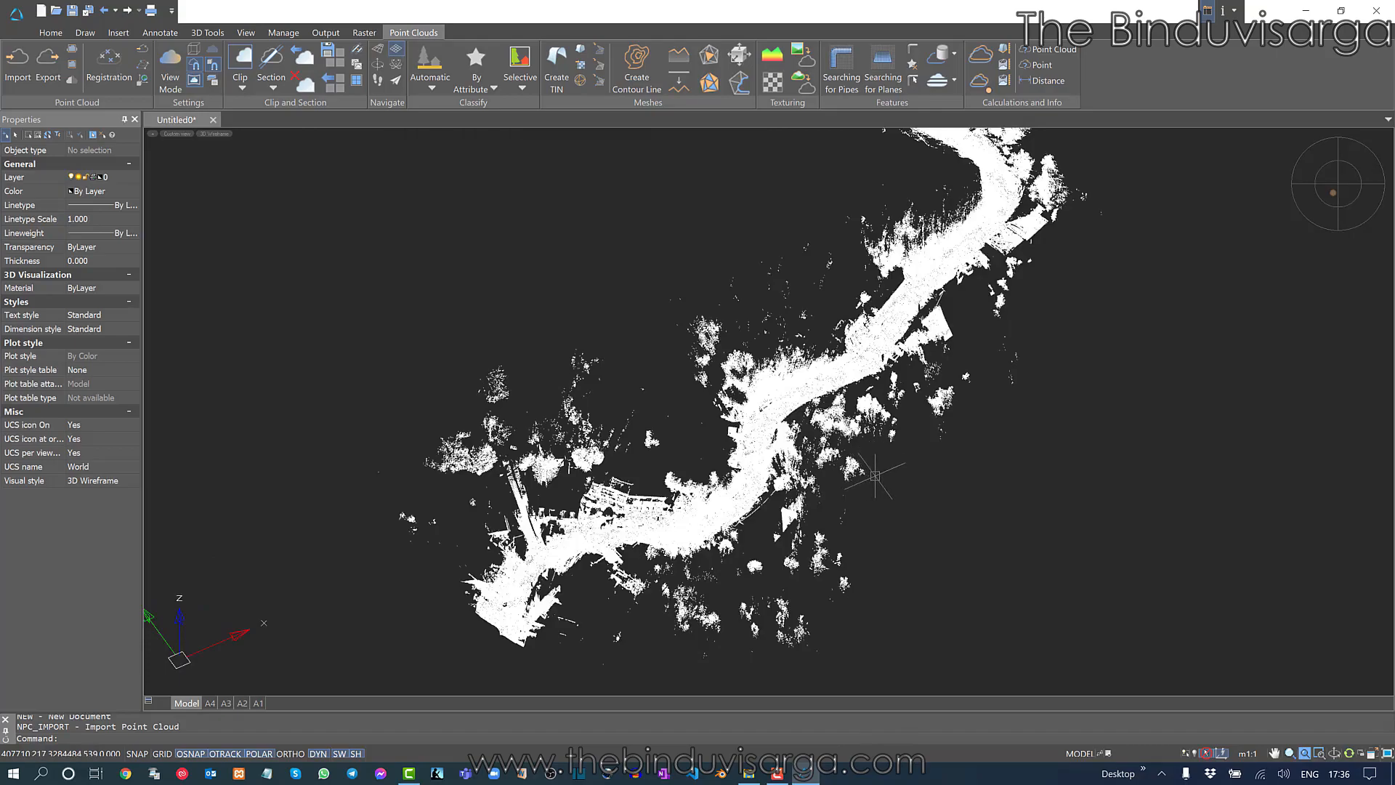
pyautogui.keyDown('shift'); pyautogui.moveTo(885, 478); pyautogui.dragTo(831, 419, button='middle'); pyautogui.keyUp('shift')
pyautogui.scroll(3, 830, 419)
pyautogui.scroll(5, 830, 420)
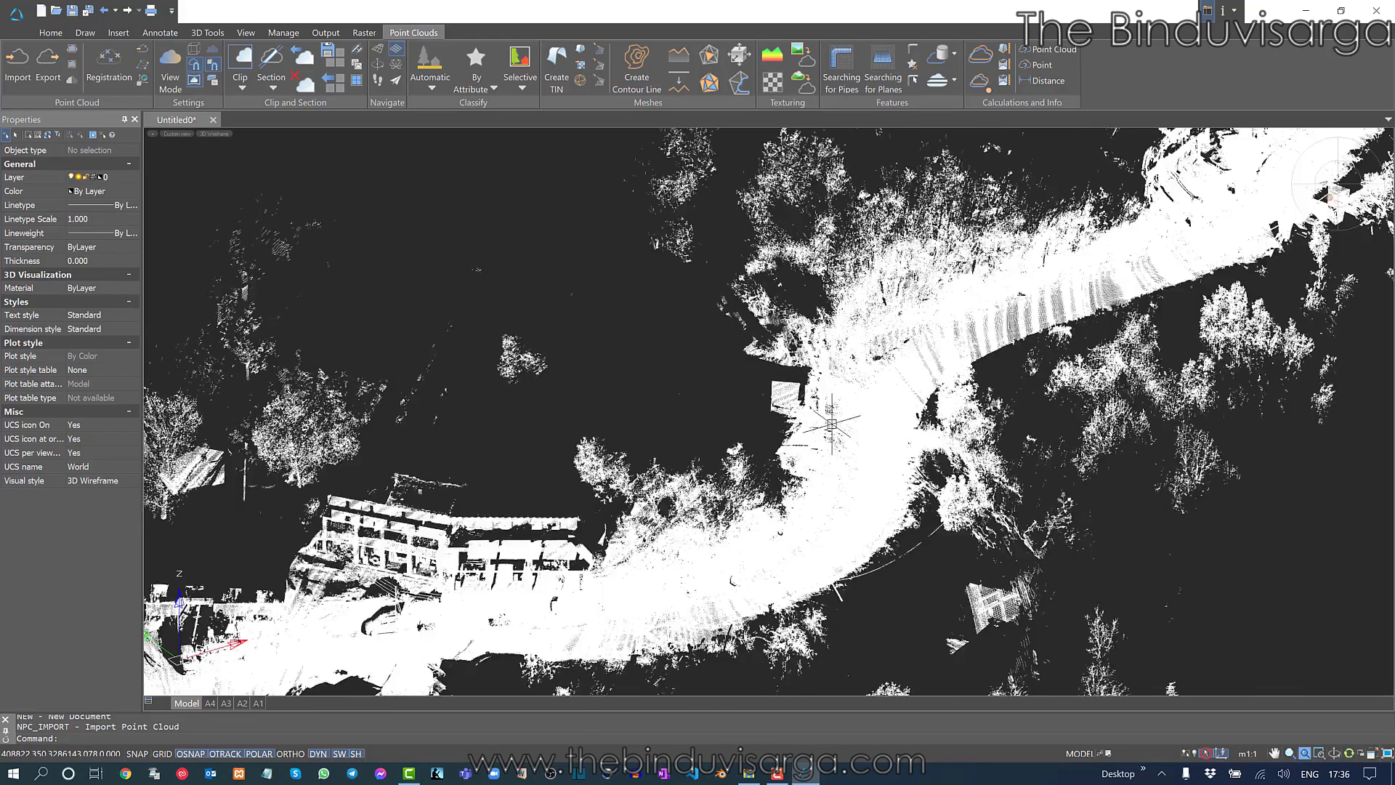
pyautogui.scroll(-2, 738, 412)
pyautogui.moveTo(1010, 262); pyautogui.dragTo(730, 453, button='middle')
pyautogui.keyDown('shift'); pyautogui.moveTo(1002, 333); pyautogui.dragTo(908, 364, button='middle'); pyautogui.keyUp('shift')
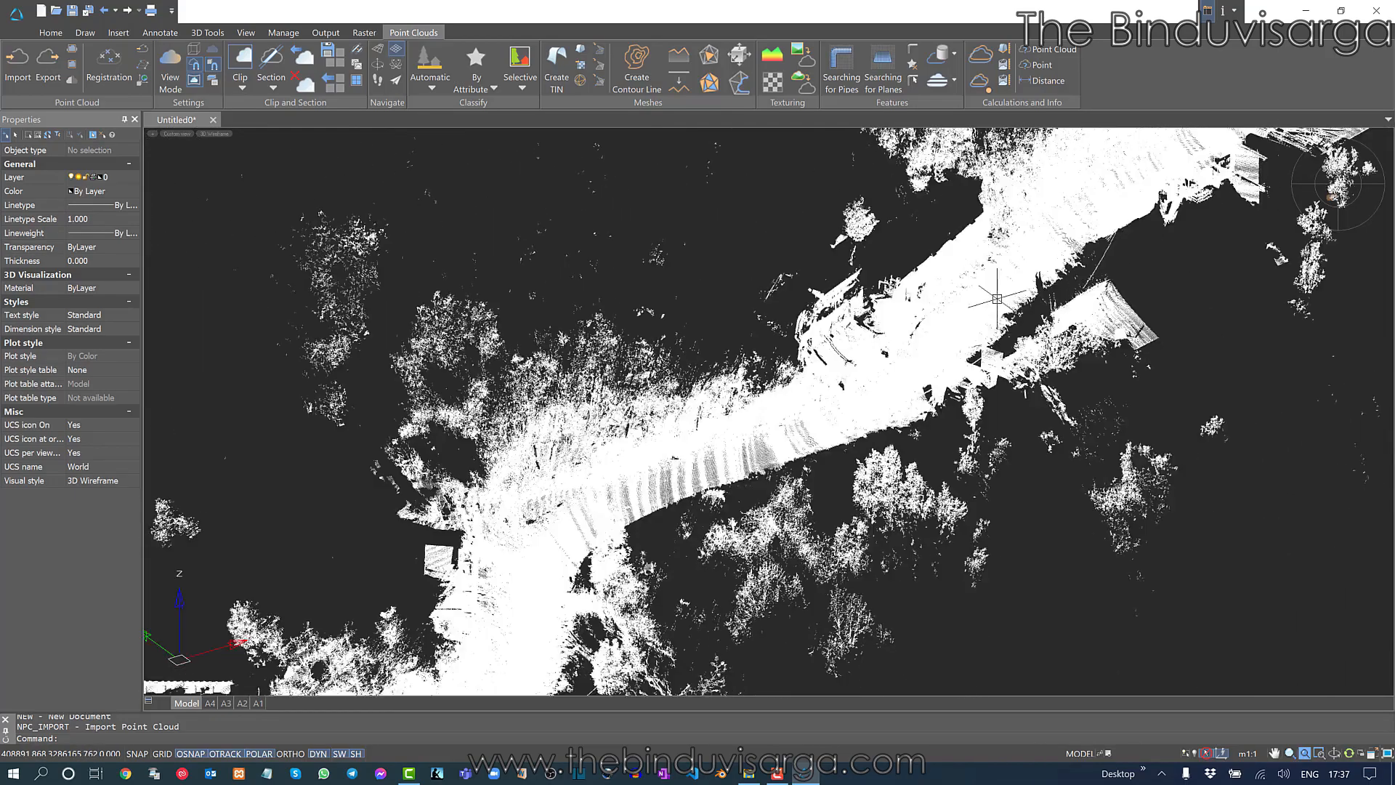
pyautogui.scroll(-4, 996, 299)
pyautogui.moveTo(799, 420); pyautogui.dragTo(960, 371, button='middle')
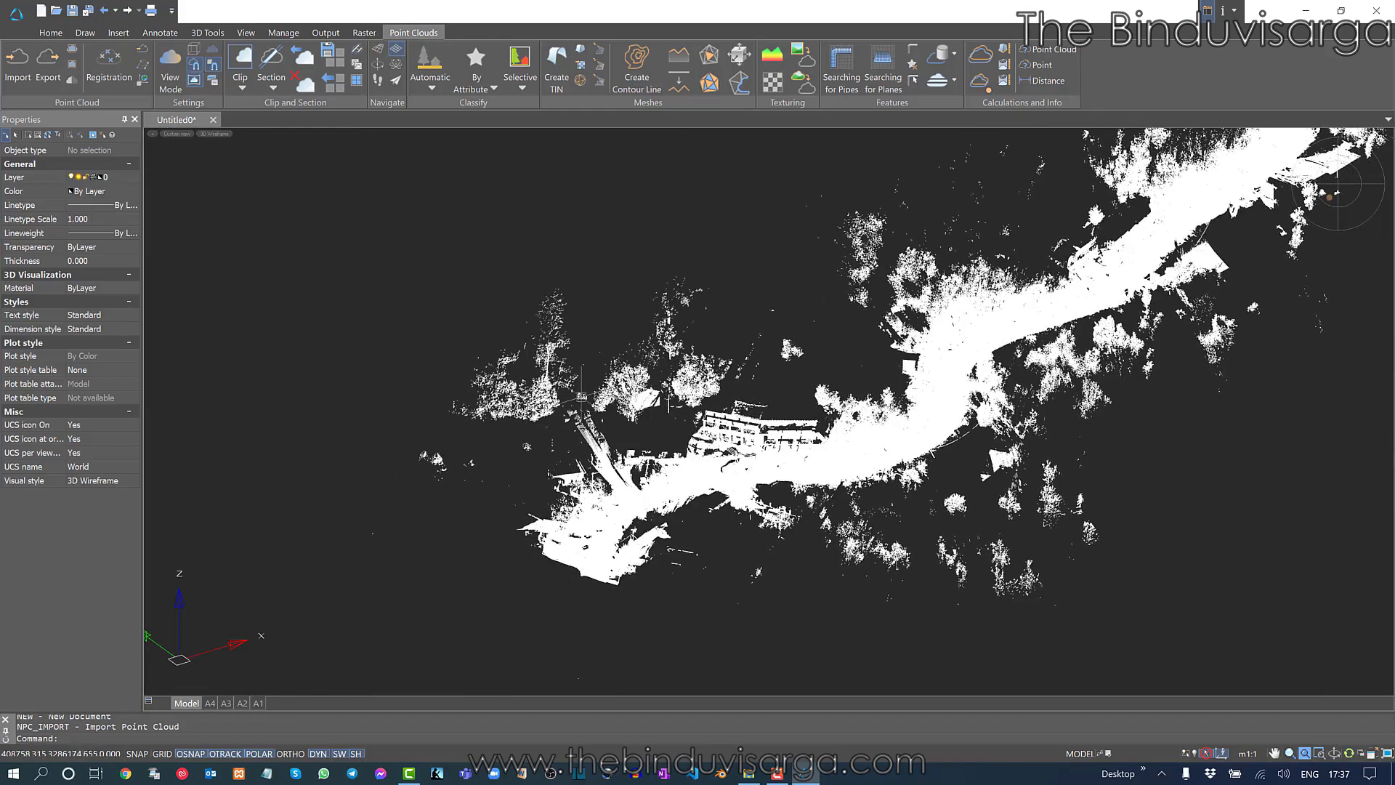
pyautogui.scroll(5, 574, 522)
pyautogui.scroll(5, 574, 522)
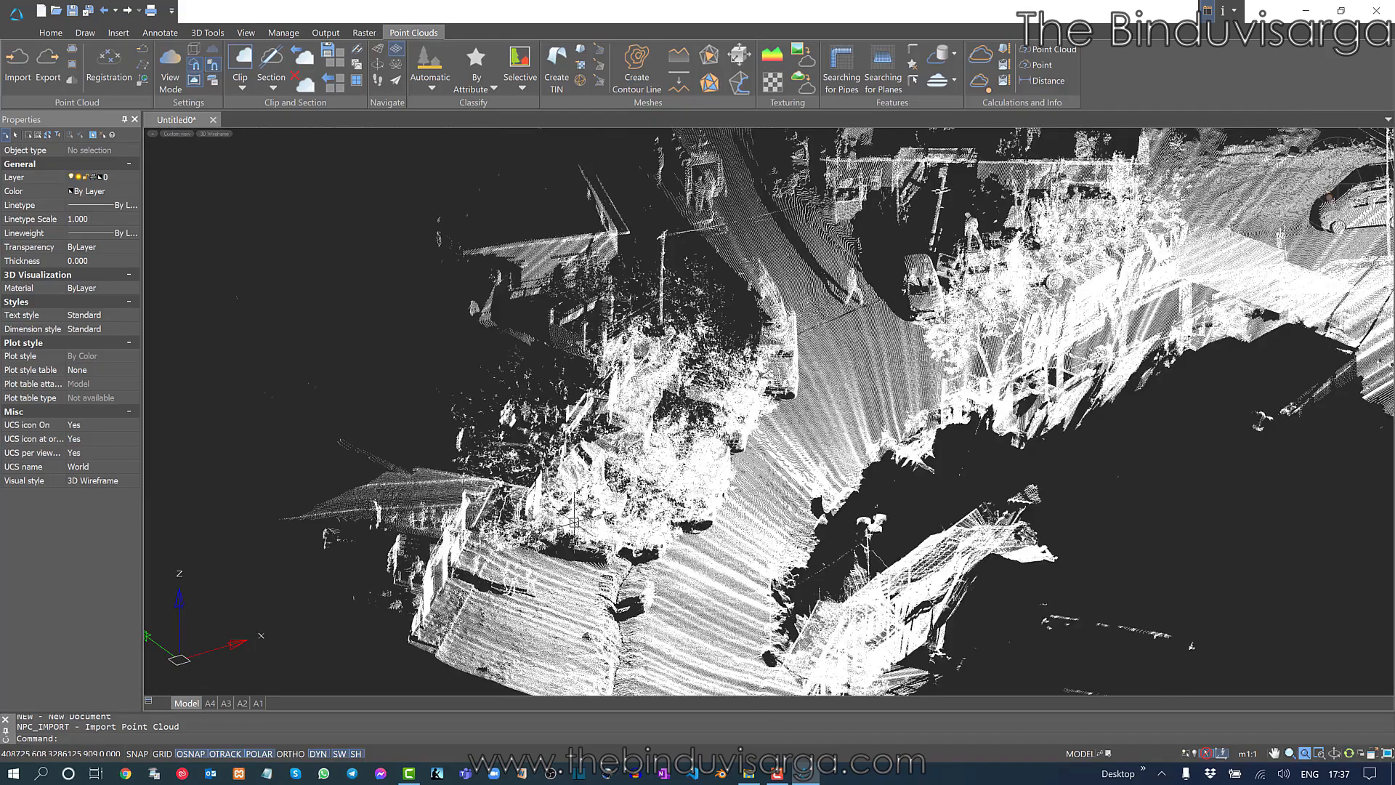
pyautogui.moveTo(900, 288); pyautogui.dragTo(401, 612, button='middle')
pyautogui.scroll(-4, 408, 440)
pyautogui.scroll(-5, 470, 443)
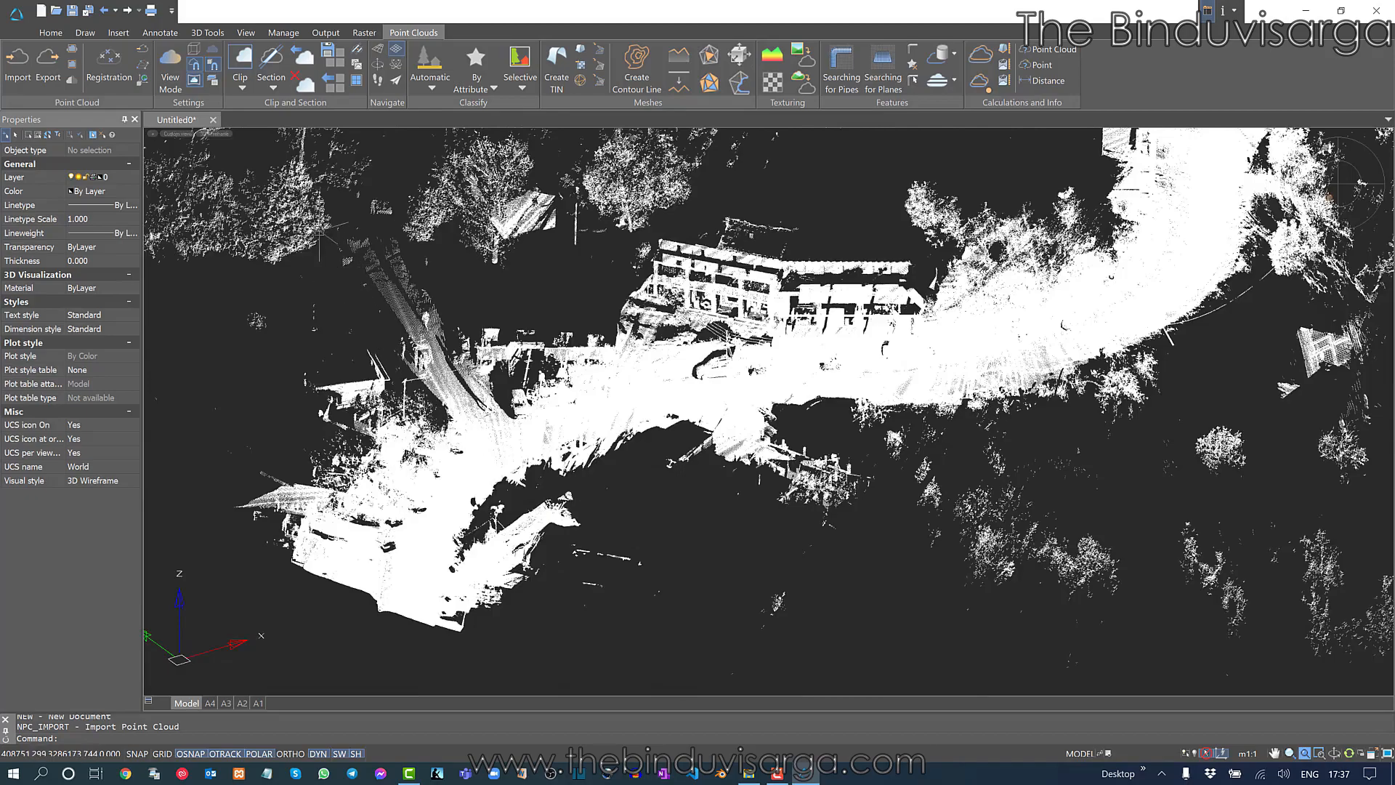
# Color the point cloud by elevation in the view mode settings.
pyautogui.click(178, 86)
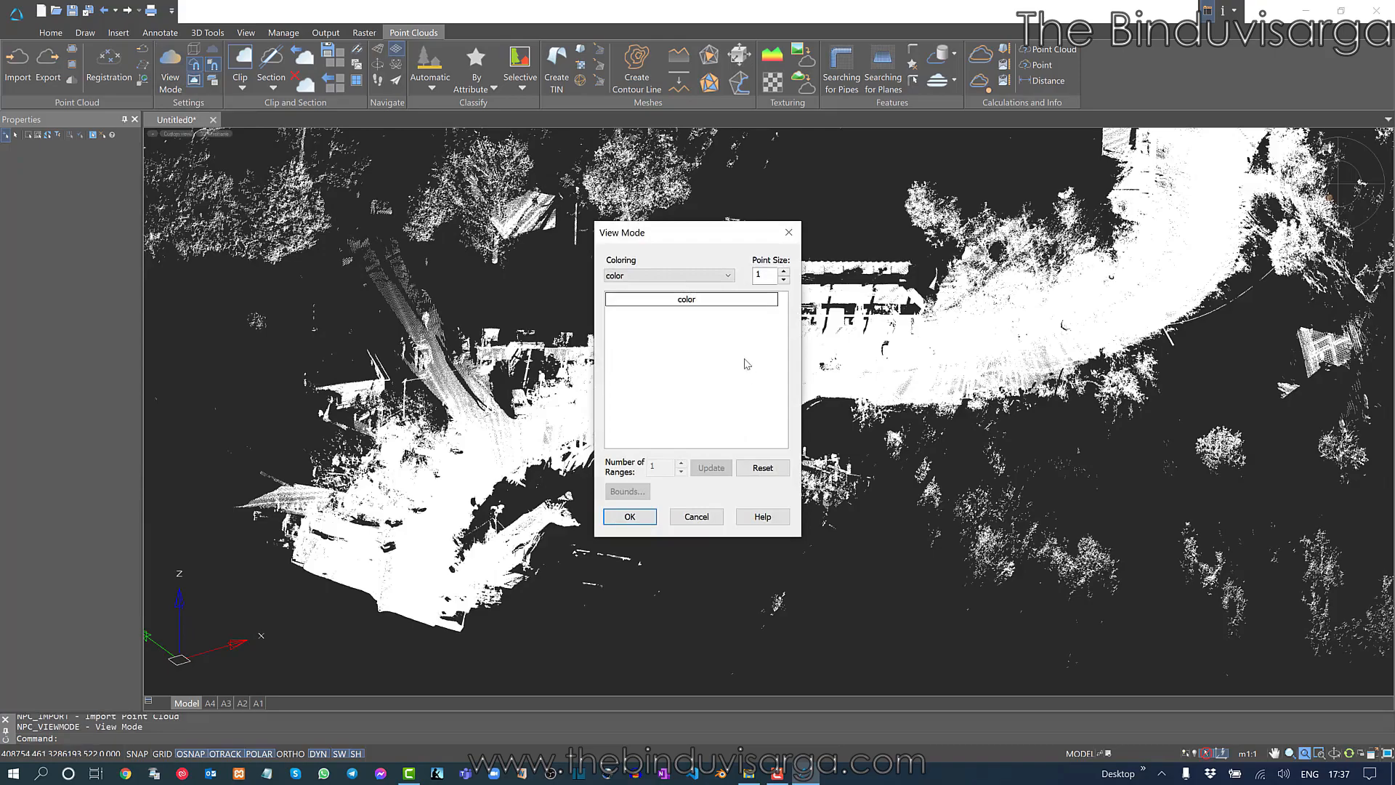
pyautogui.click(662, 275)
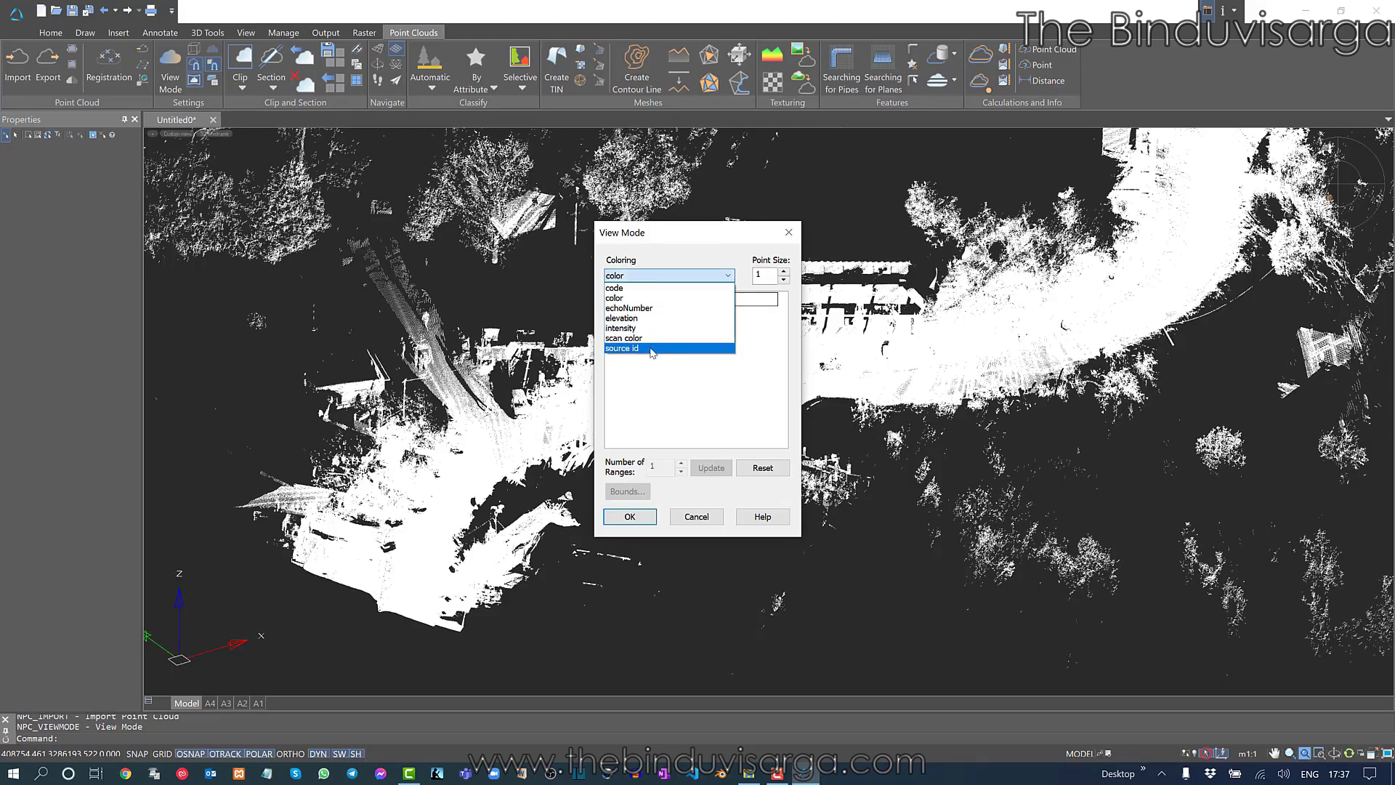
pyautogui.click(652, 318)
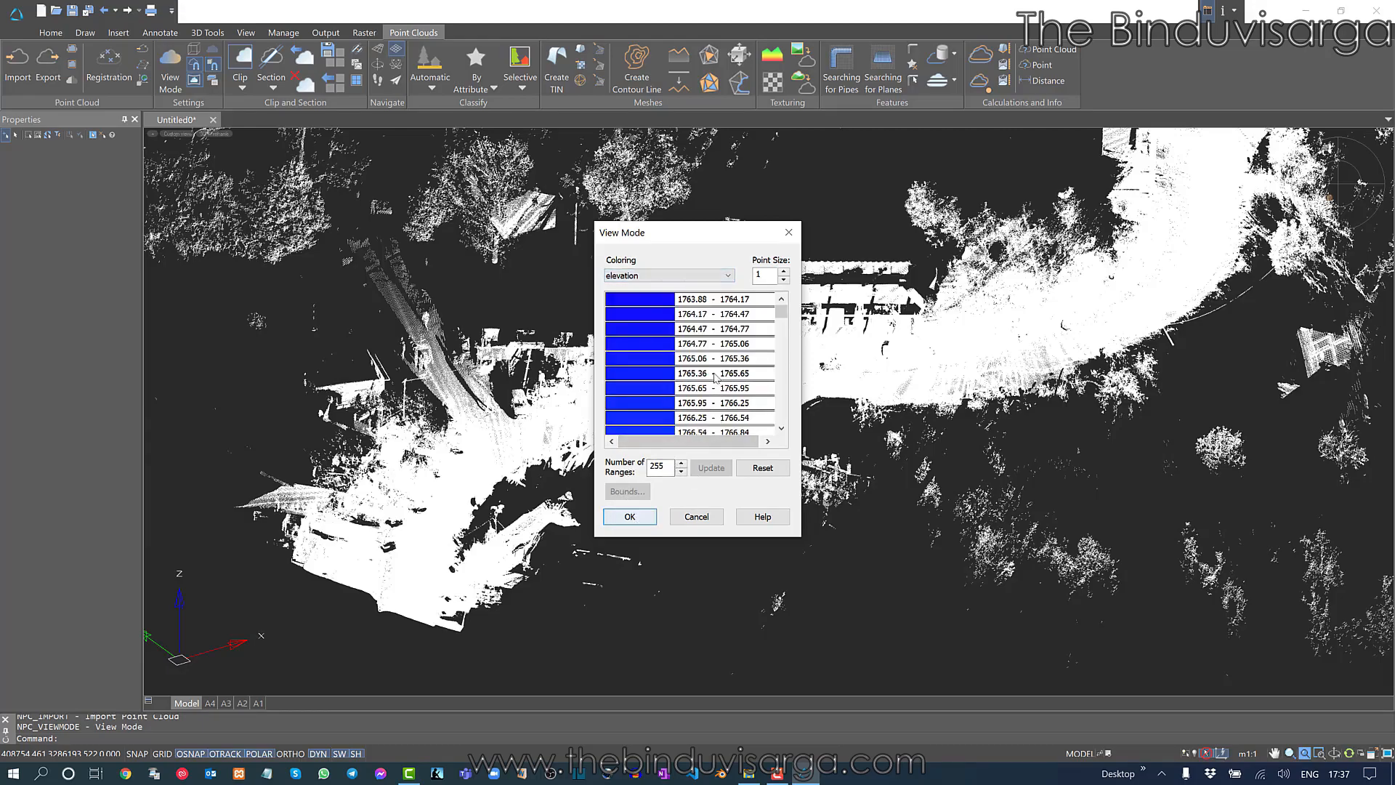
pyautogui.click(629, 516)
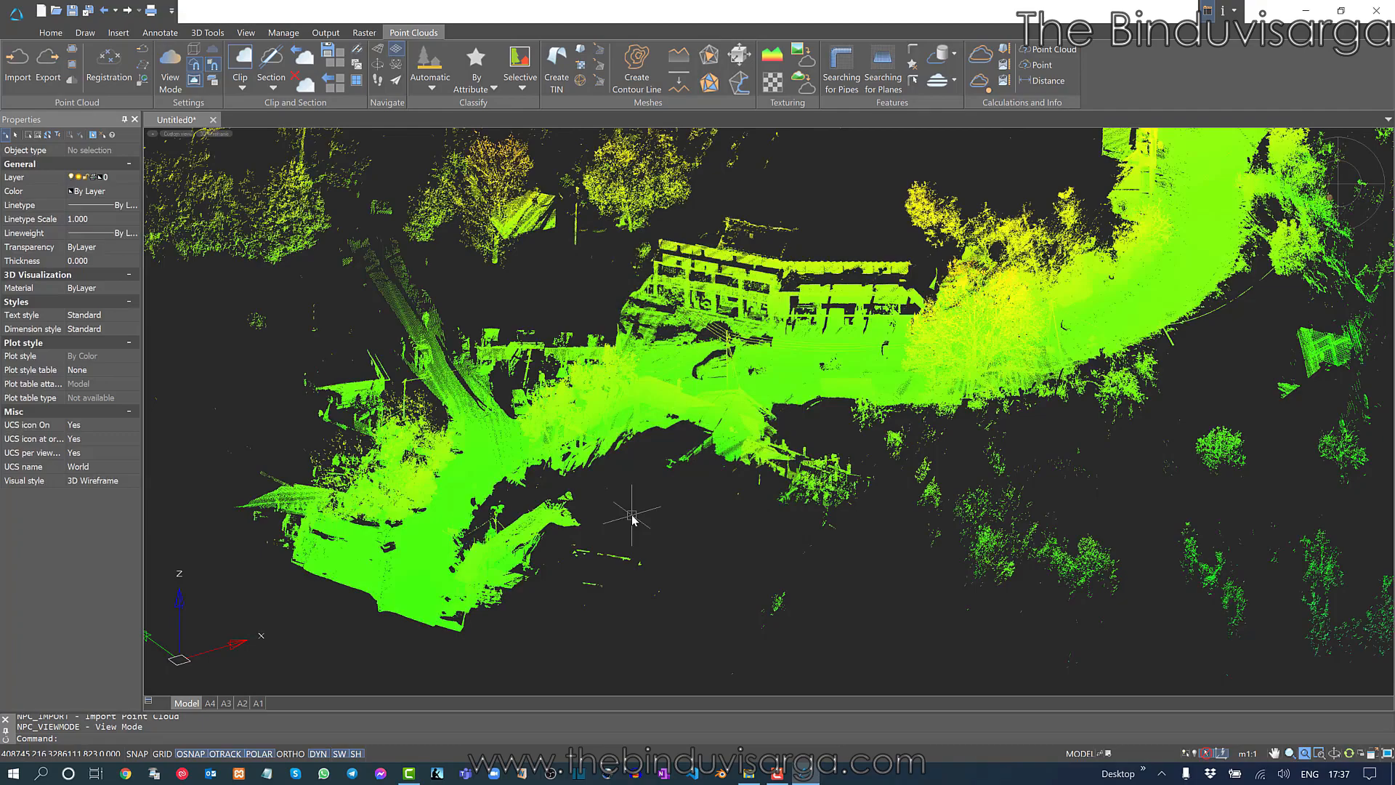
# Examine the elevation-colored point cloud along the winding road, its buildings and hillside trees, up close and in overview.
pyautogui.scroll(-3, 625, 436)
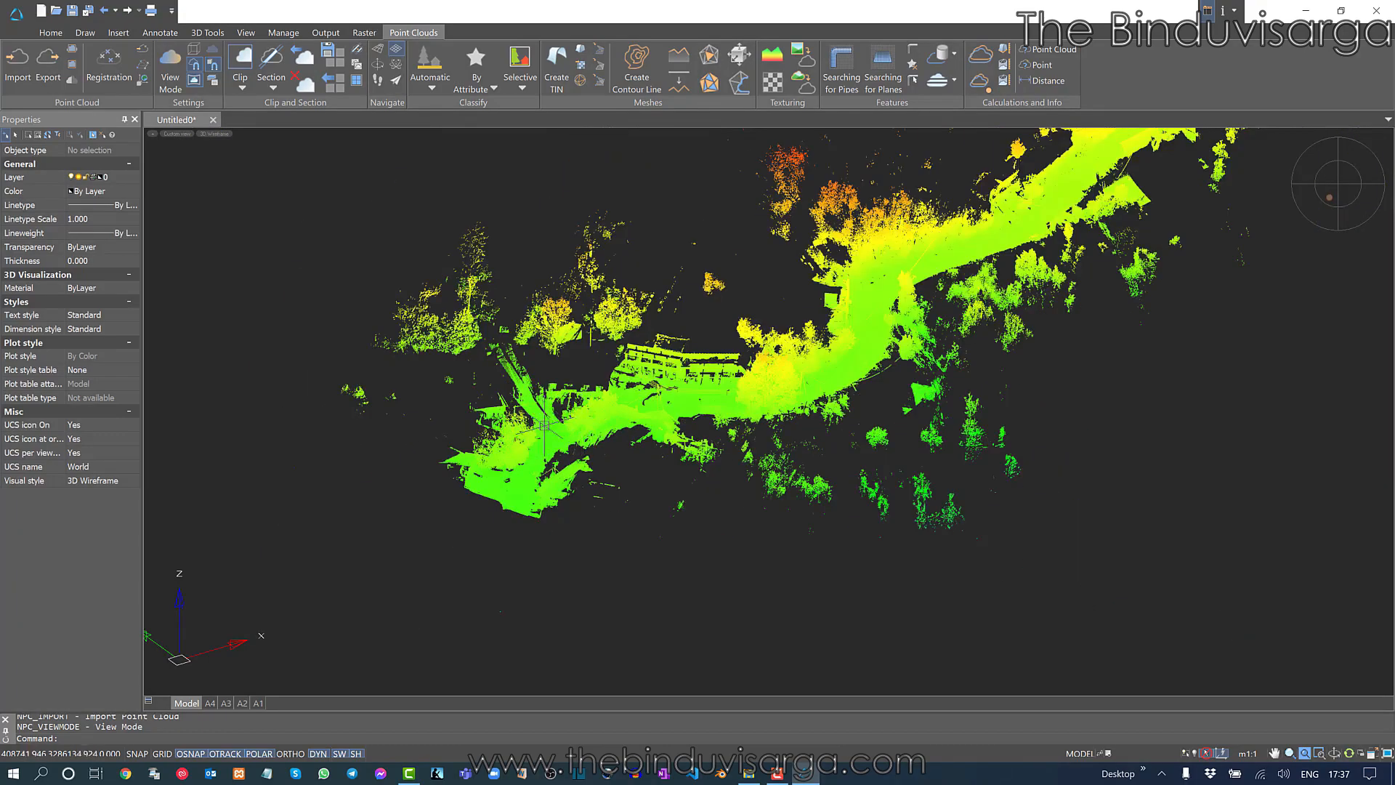
pyautogui.keyDown('shift'); pyautogui.moveTo(463, 489); pyautogui.dragTo(547, 502, button='middle'); pyautogui.keyUp('shift')
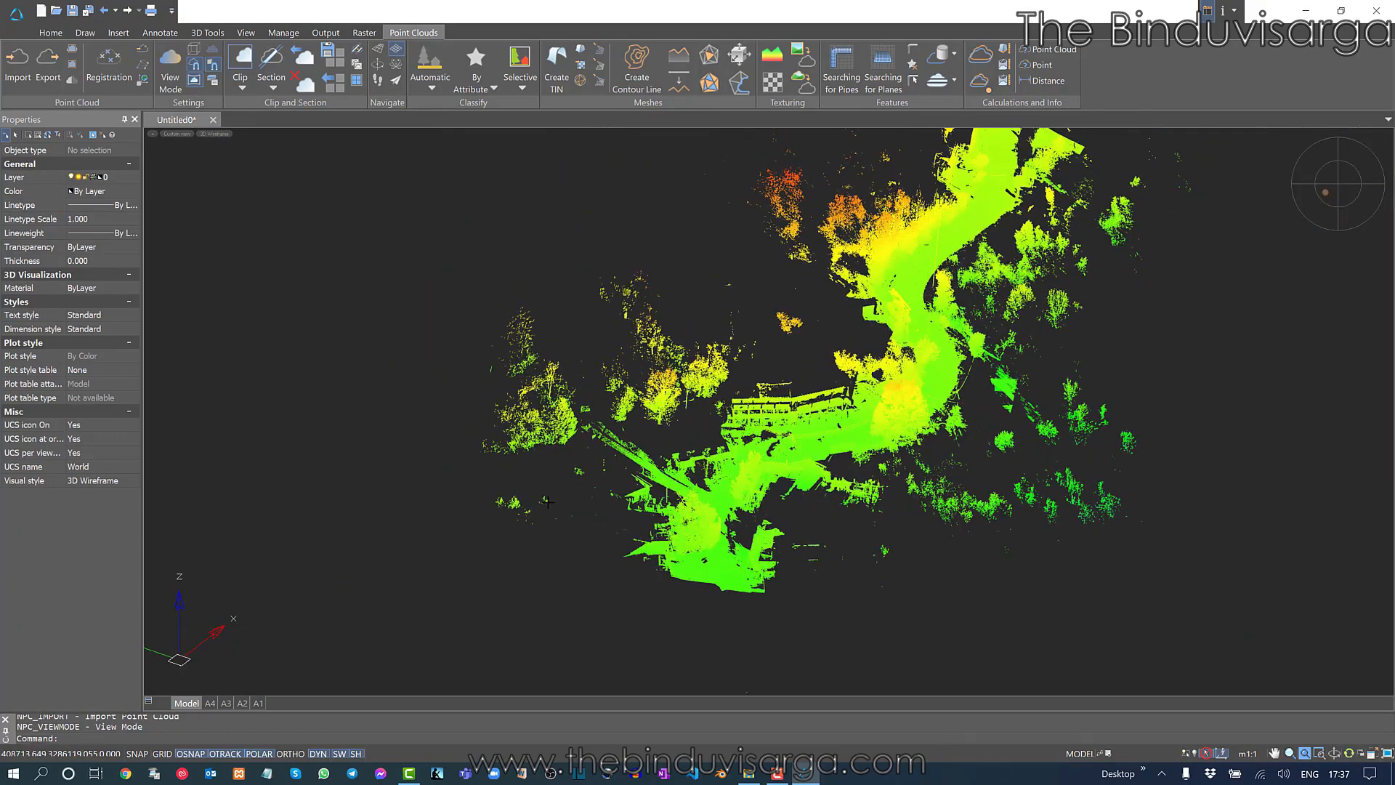
pyautogui.scroll(5, 723, 508)
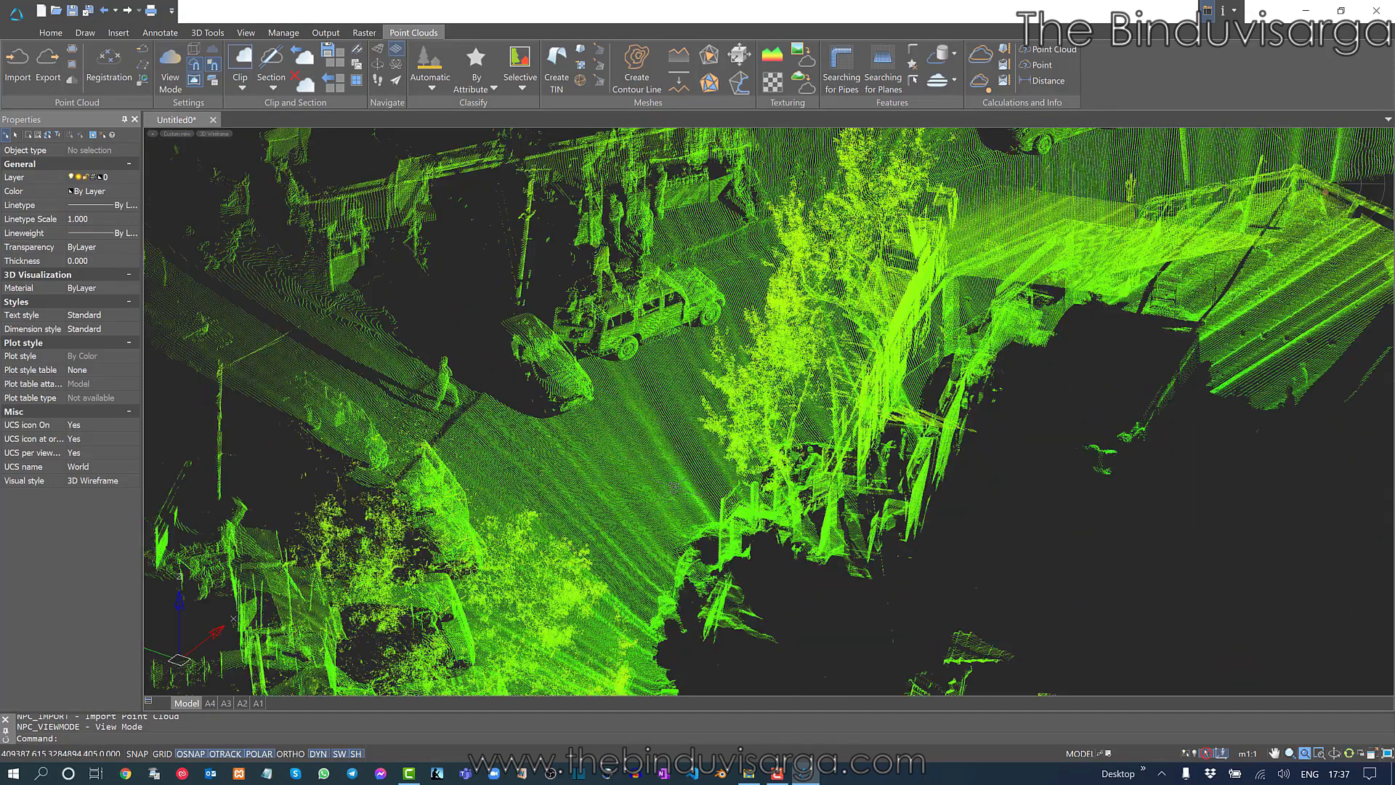
pyautogui.scroll(-5, 674, 487)
pyautogui.scroll(5, 738, 315)
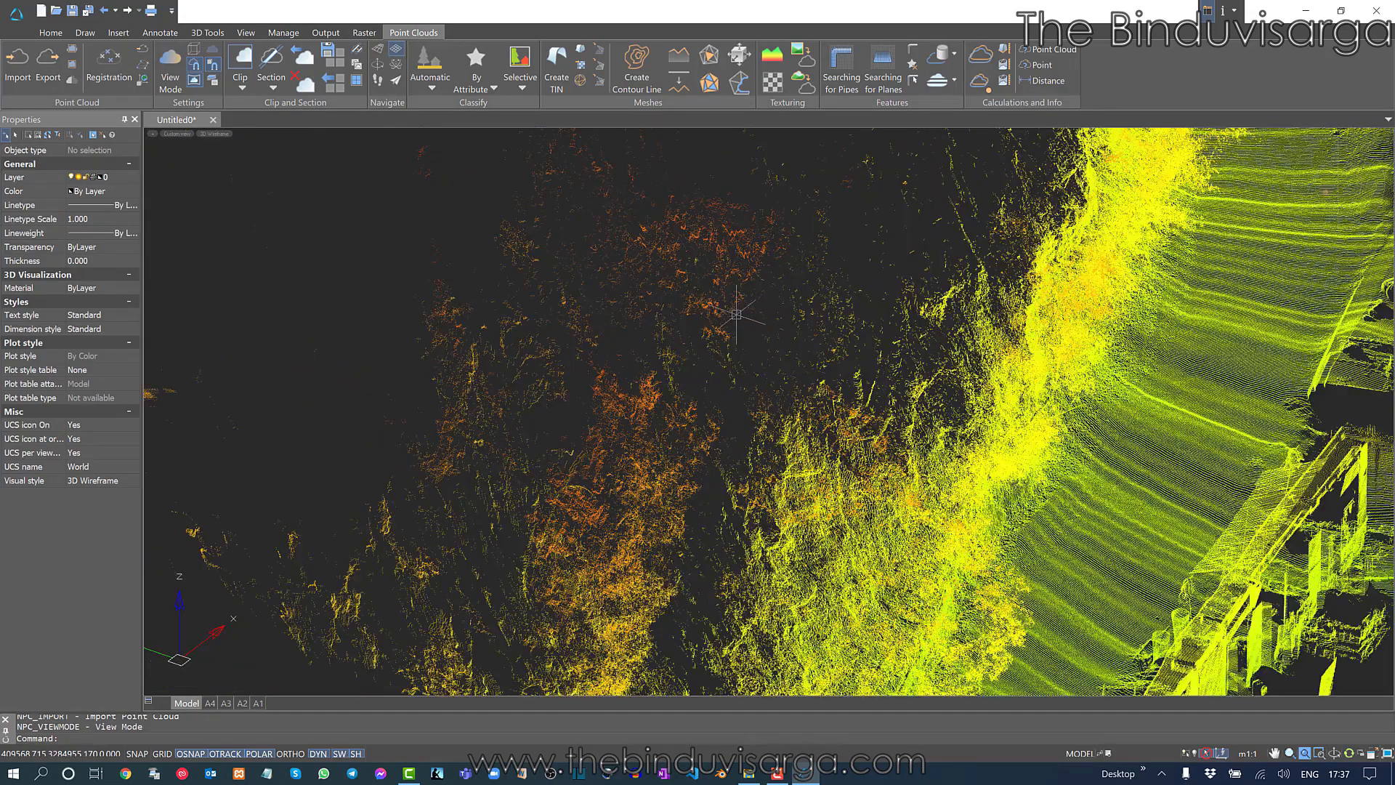
pyautogui.scroll(-5, 736, 313)
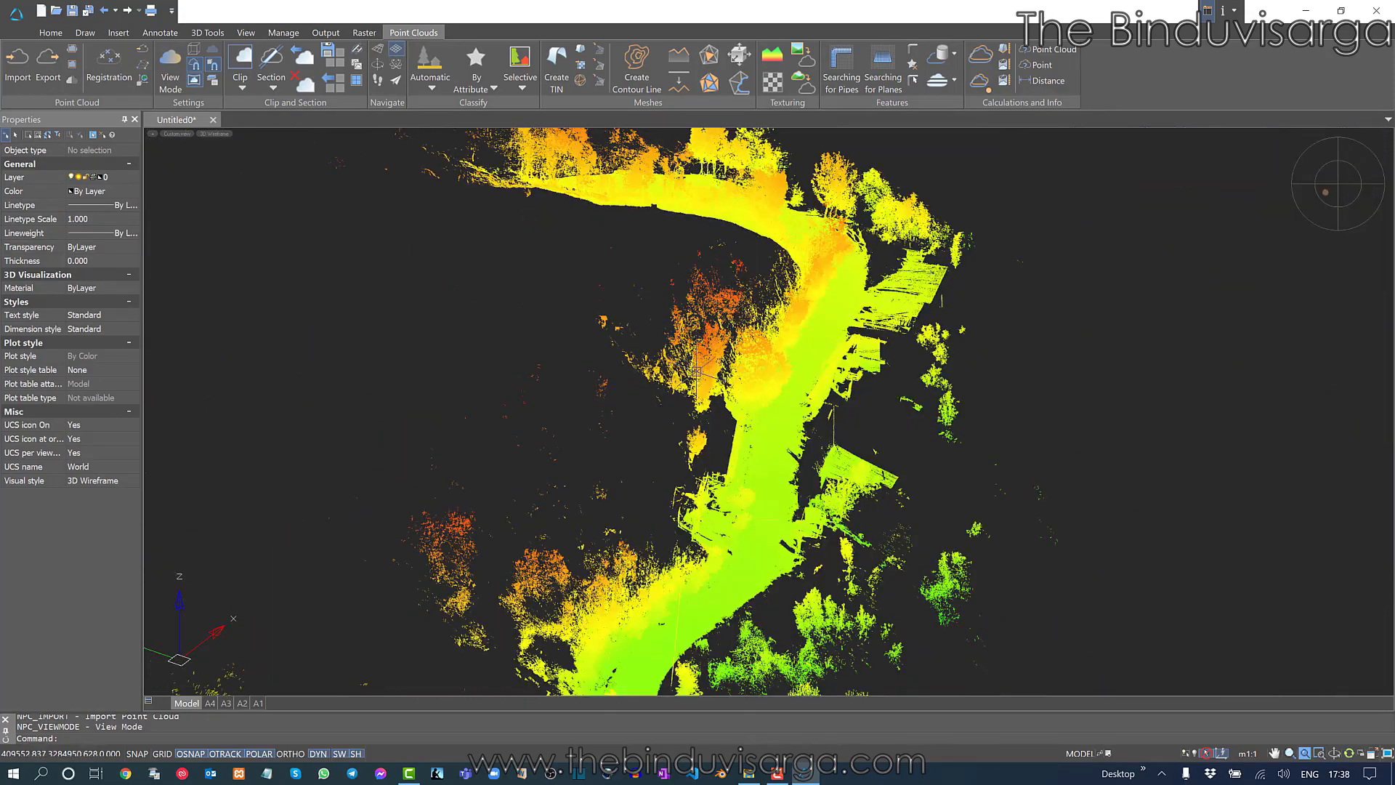
pyautogui.scroll(5, 726, 320)
pyautogui.scroll(5, 394, 268)
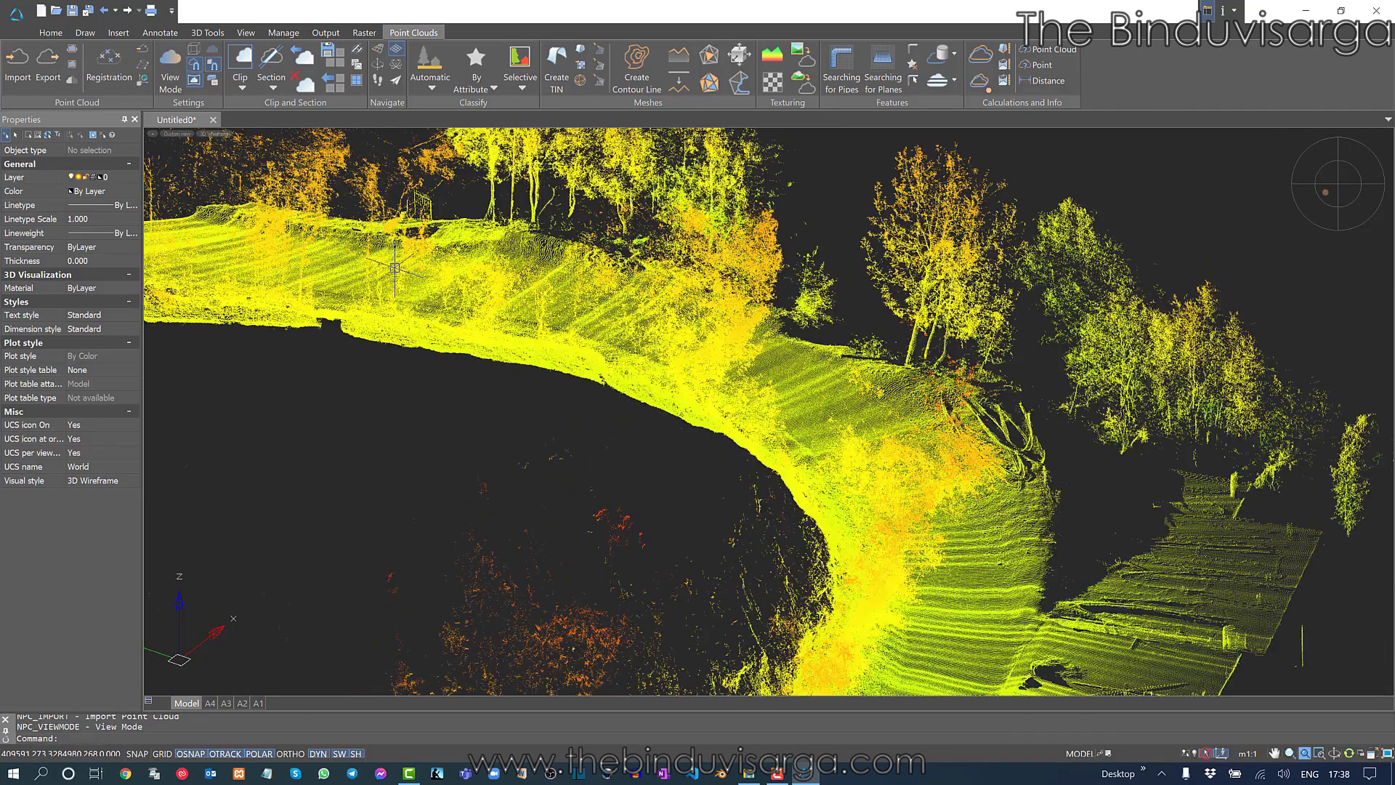
pyautogui.moveTo(895, 501); pyautogui.dragTo(752, 628, button='middle')
pyautogui.scroll(-6, 819, 218)
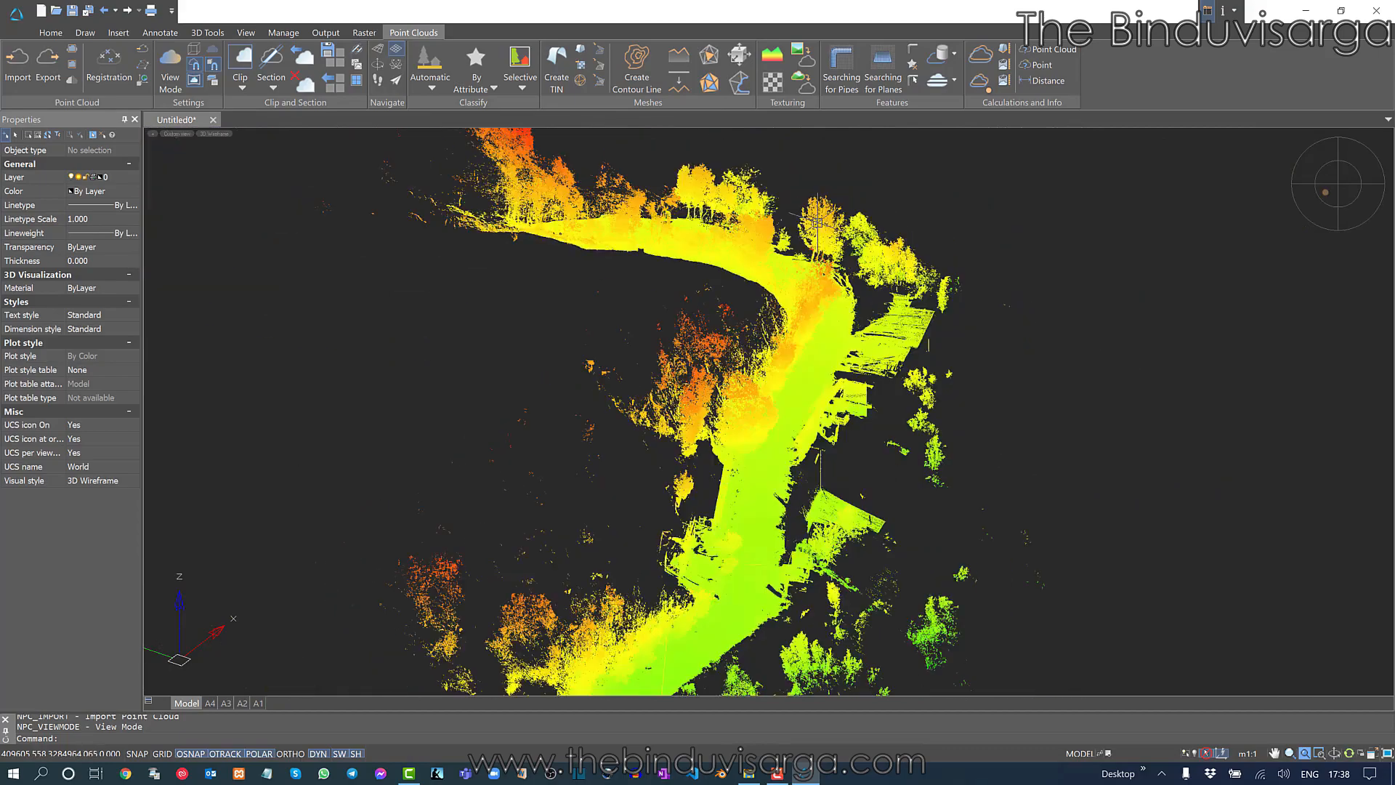
pyautogui.moveTo(803, 429); pyautogui.dragTo(876, 287, button='middle')
pyautogui.moveTo(847, 501); pyautogui.dragTo(960, 257, button='middle')
pyautogui.keyDown('shift'); pyautogui.moveTo(671, 564); pyautogui.dragTo(794, 497, button='middle'); pyautogui.keyUp('shift')
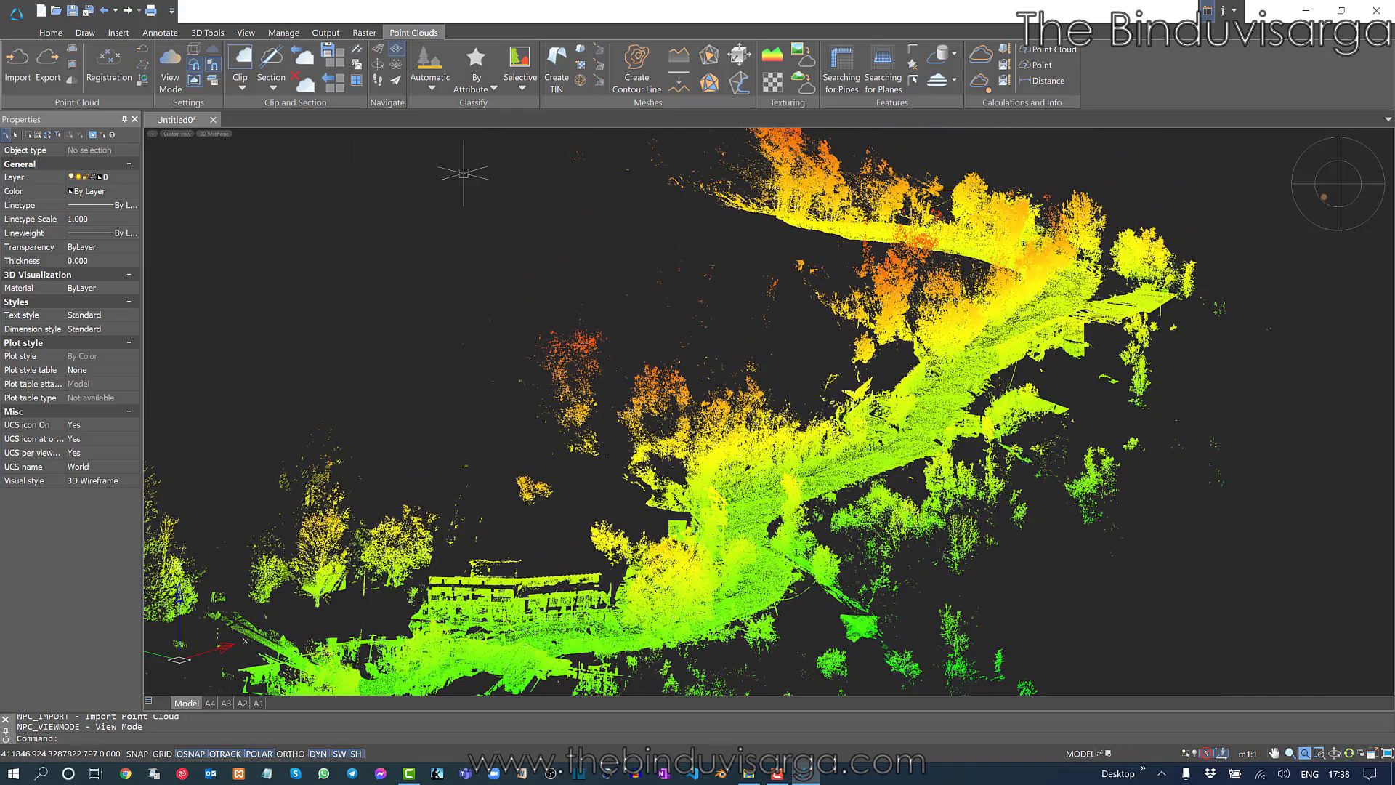
# Color the point cloud by intensity in the view mode settings.
pyautogui.click(170, 69)
pyautogui.click(660, 277)
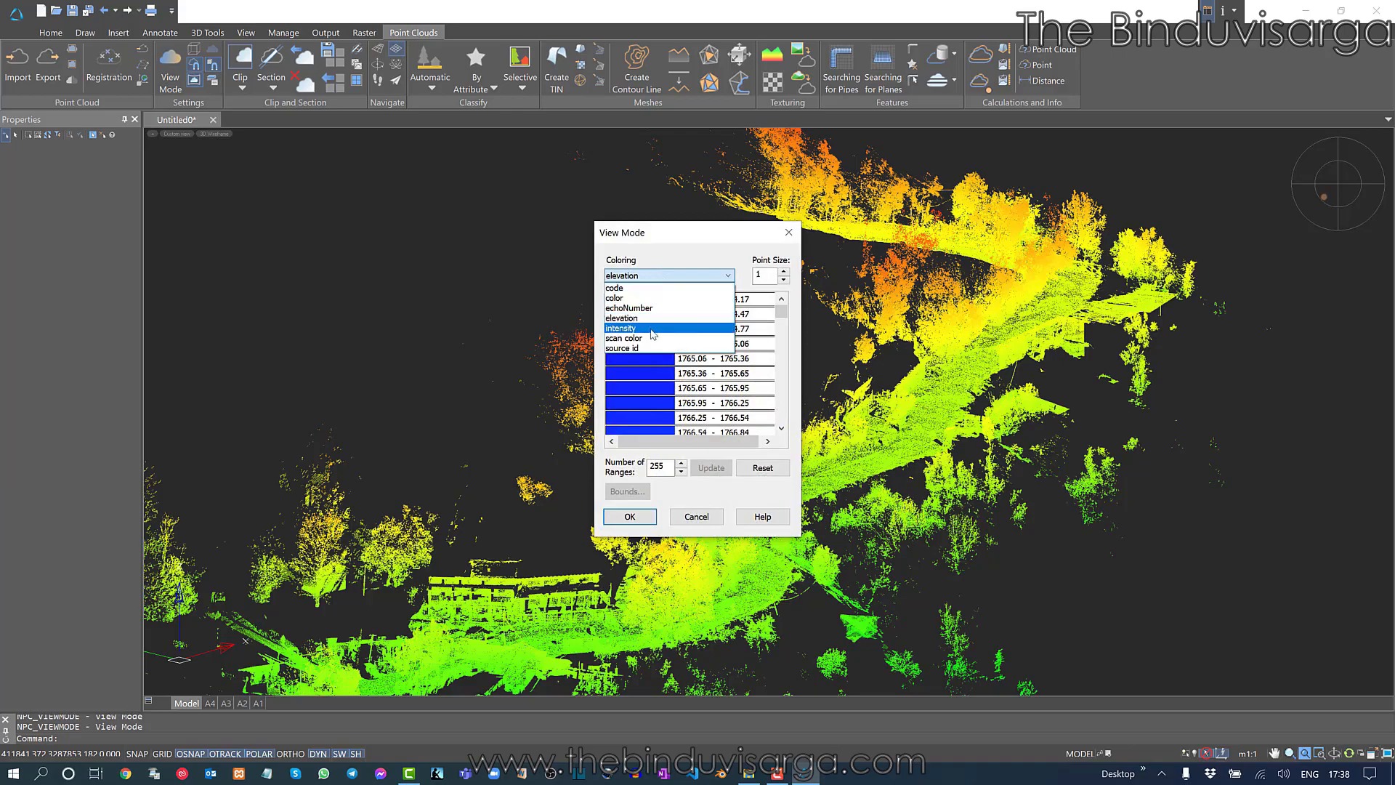
pyautogui.click(652, 335)
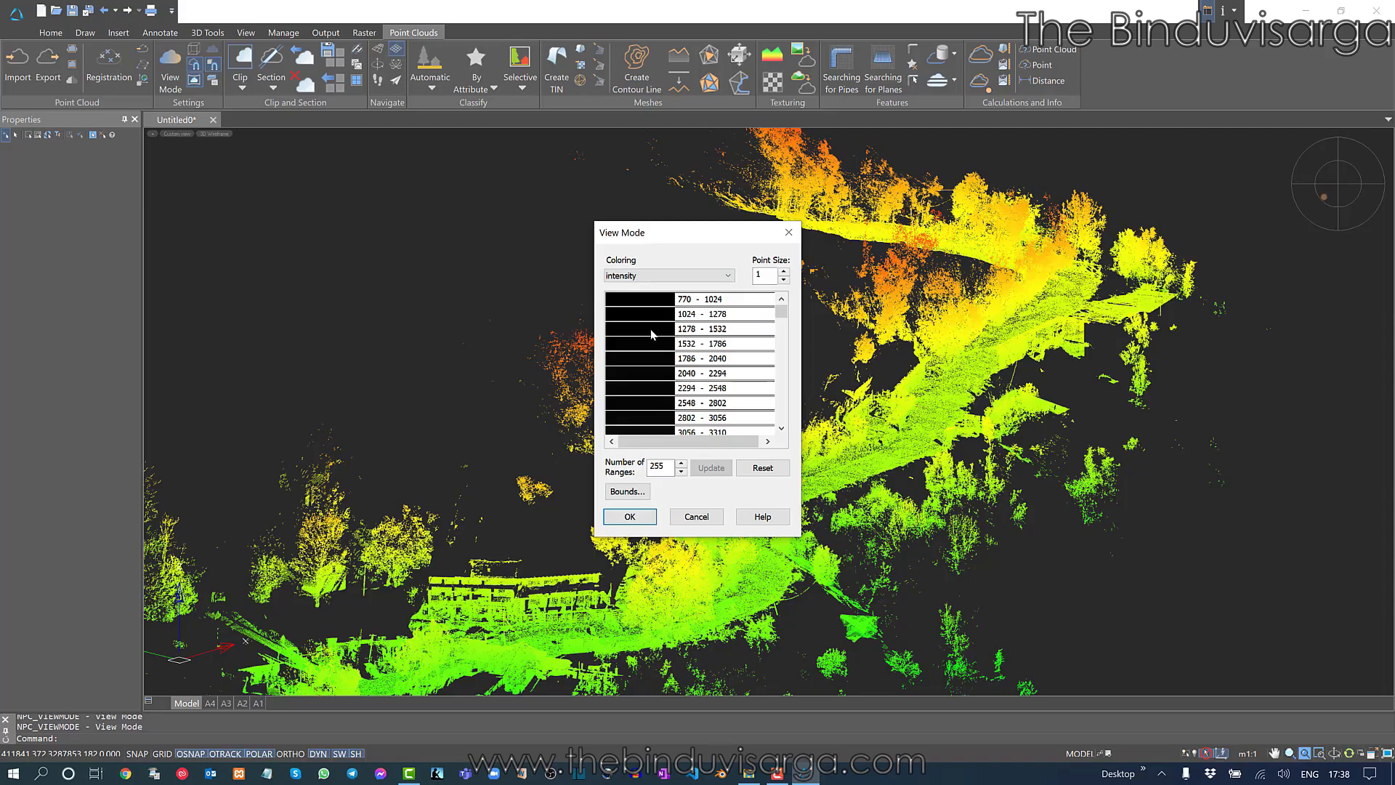
pyautogui.click(632, 517)
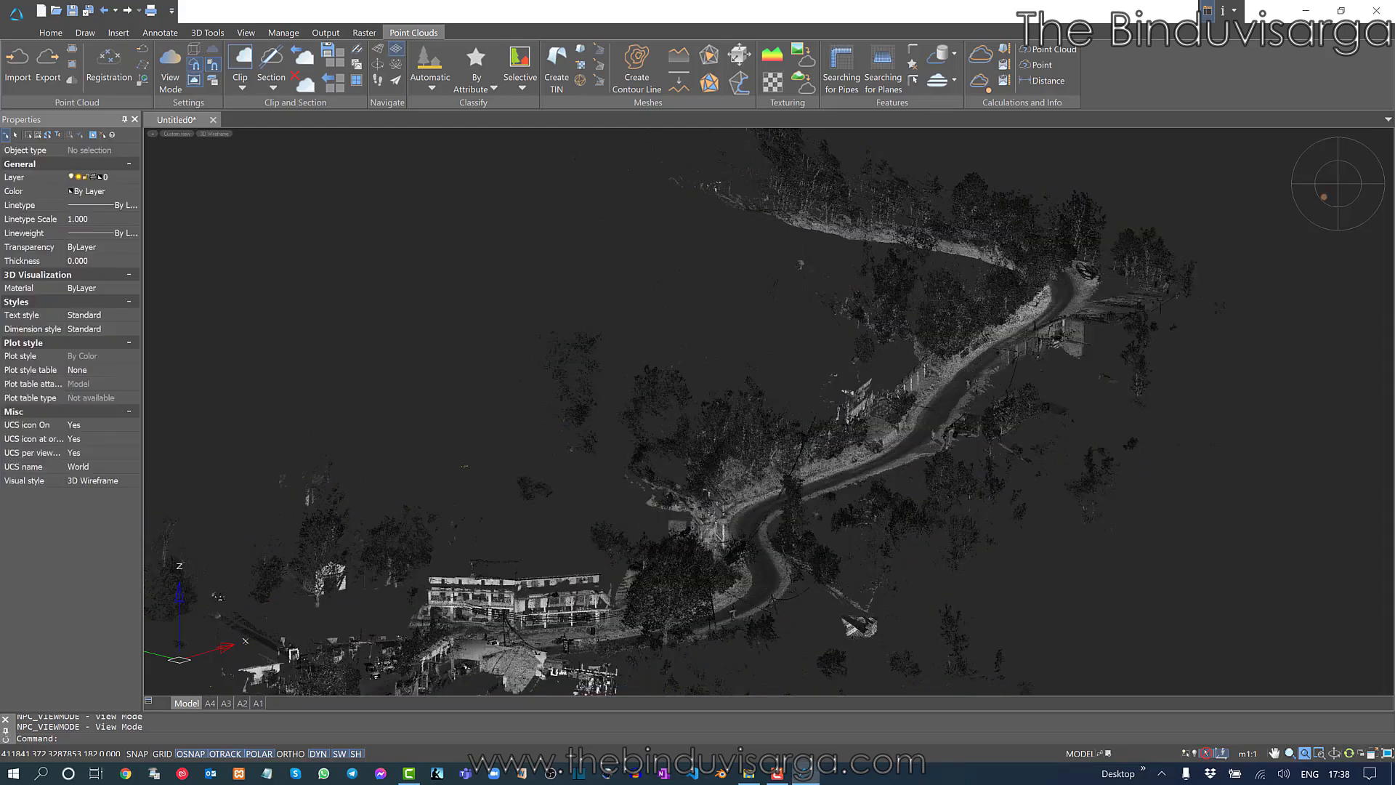
# Examine the intensity-colored point cloud along the road, from the long building up to the wooded bend and back.
pyautogui.moveTo(863, 429); pyautogui.dragTo(1012, 253, button='middle')
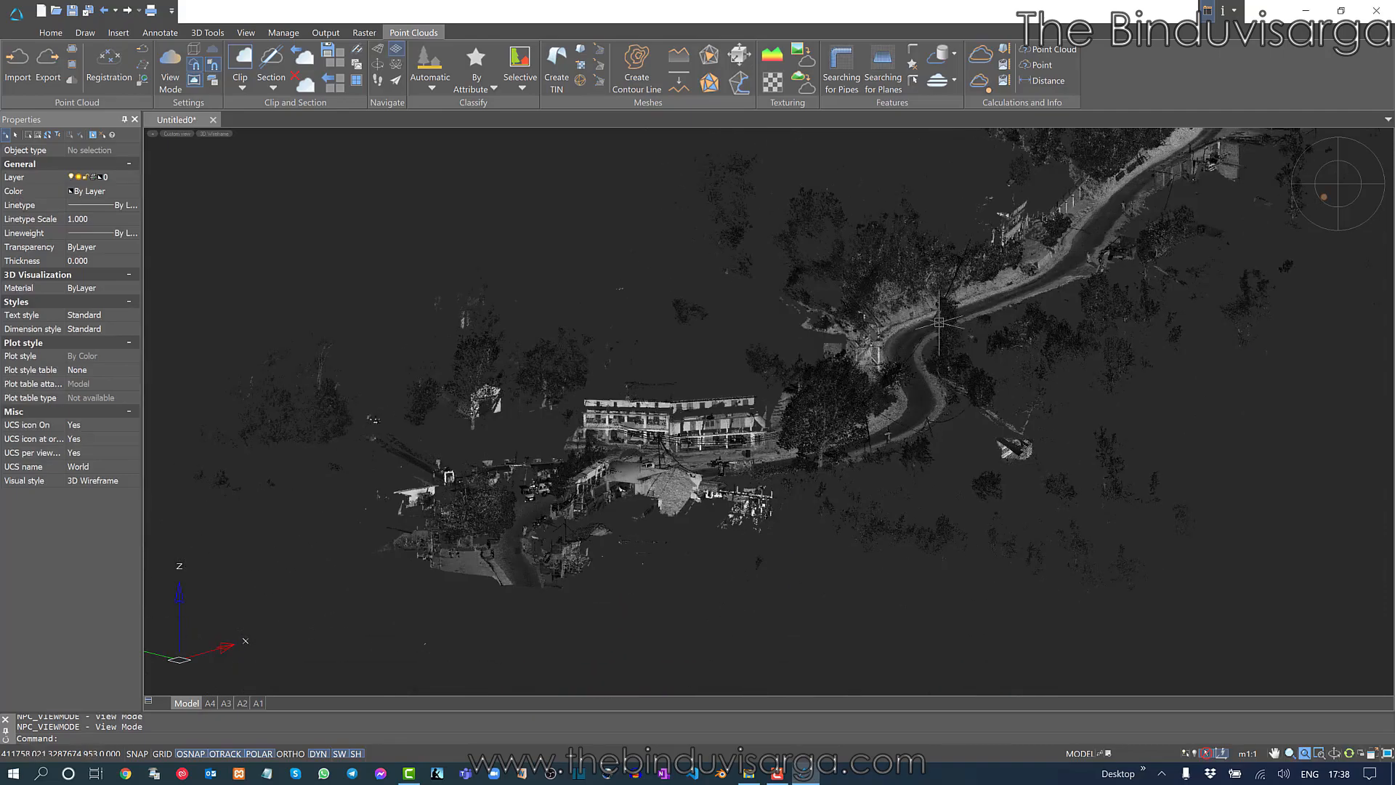
pyautogui.moveTo(667, 505); pyautogui.dragTo(750, 504, button='middle')
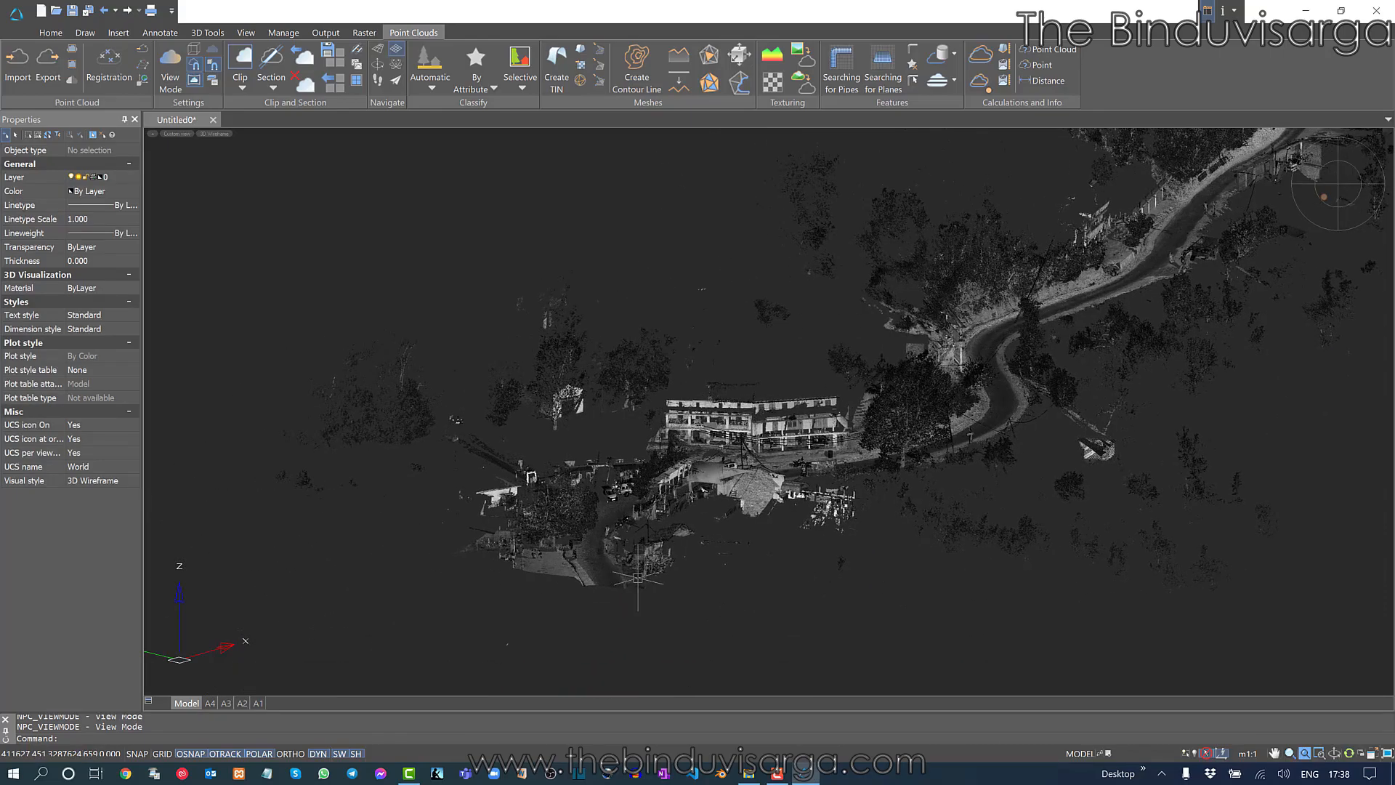
pyautogui.keyDown('shift'); pyautogui.moveTo(631, 590); pyautogui.dragTo(677, 607, button='middle'); pyautogui.keyUp('shift')
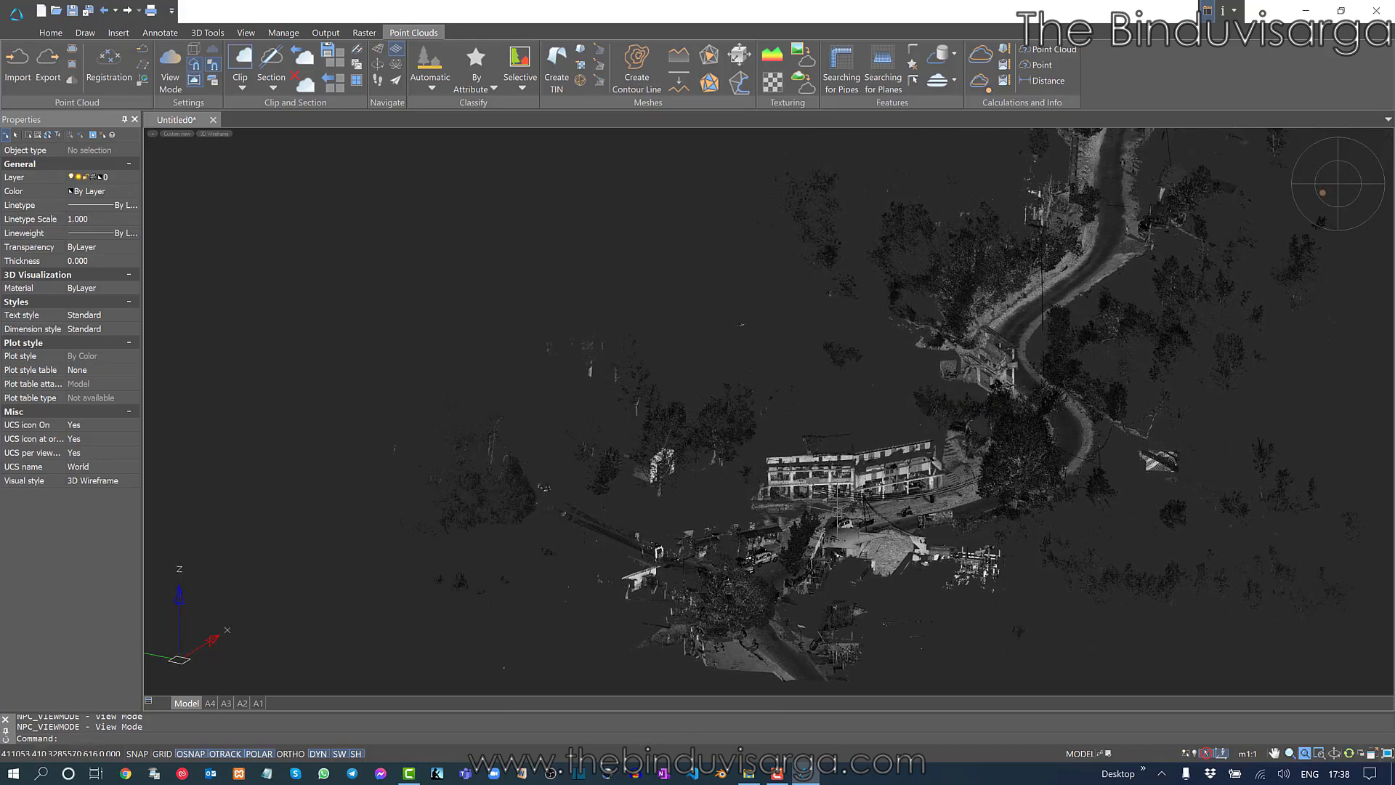
pyautogui.scroll(4, 844, 509)
pyautogui.moveTo(1014, 550); pyautogui.dragTo(757, 657, button='middle')
pyautogui.moveTo(917, 172); pyautogui.dragTo(758, 463, button='middle')
pyautogui.moveTo(927, 231); pyautogui.dragTo(746, 485, button='middle')
pyautogui.moveTo(804, 275); pyautogui.dragTo(741, 555, button='middle')
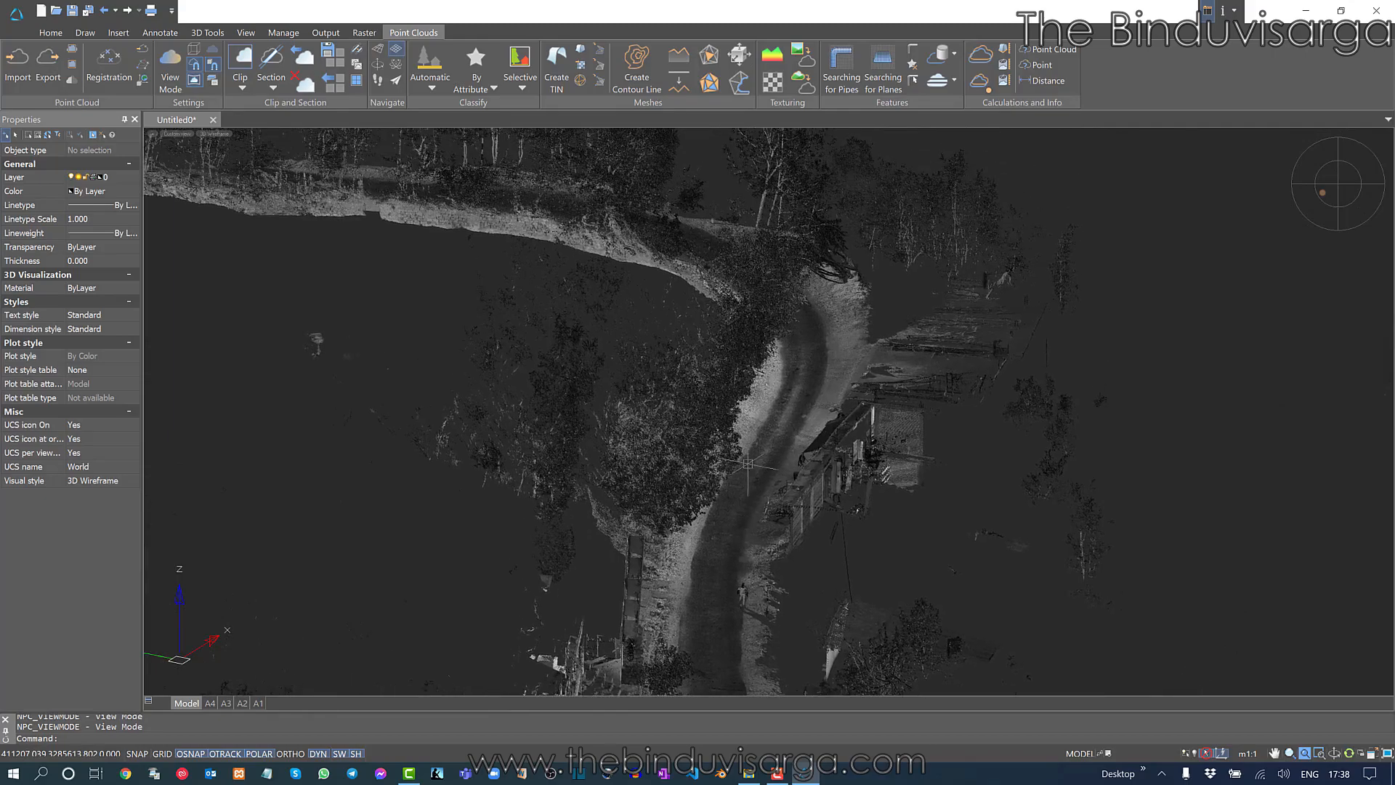
pyautogui.moveTo(800, 265); pyautogui.dragTo(1016, 397, button='middle')
pyautogui.moveTo(709, 291); pyautogui.dragTo(840, 266, button='middle')
pyautogui.scroll(-4, 585, 213)
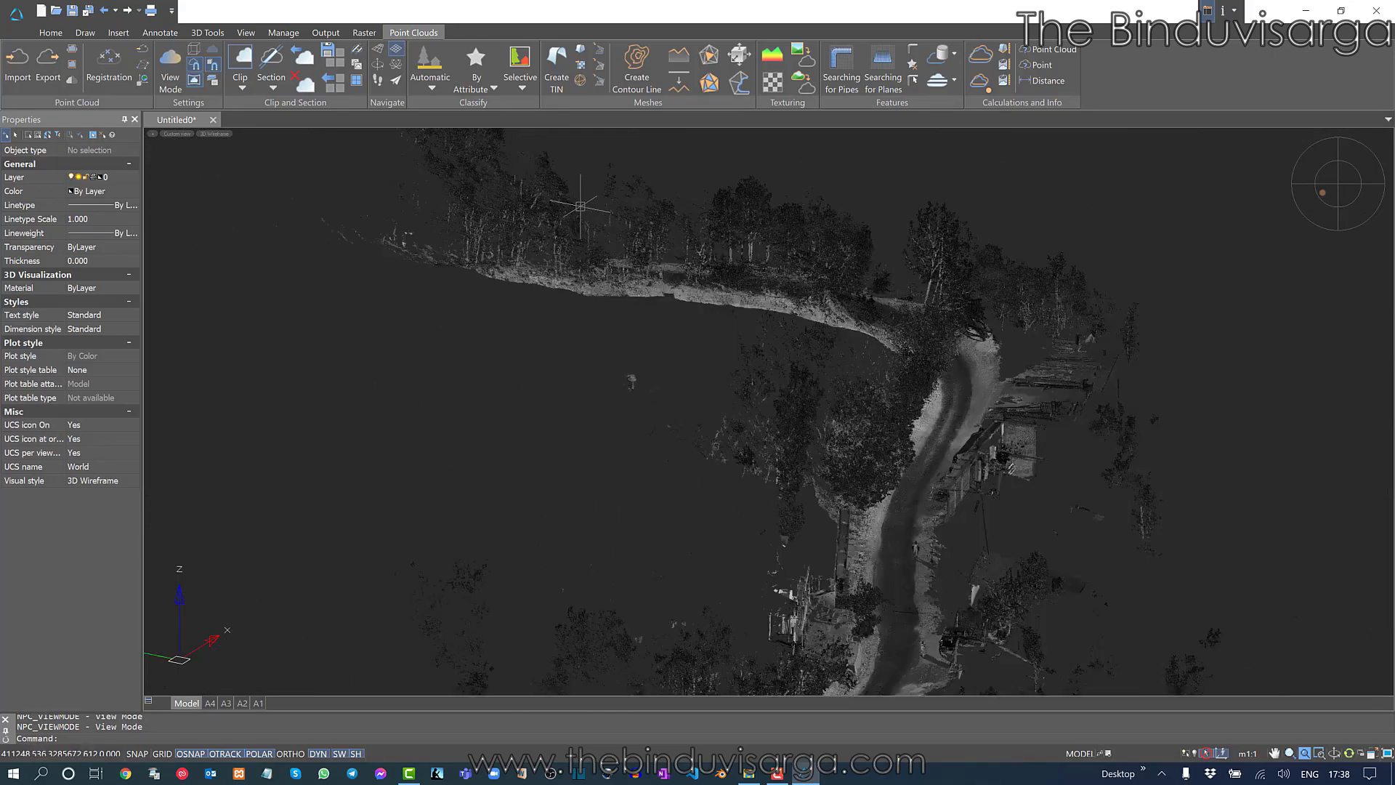
pyautogui.moveTo(715, 394); pyautogui.dragTo(739, 203, button='middle')
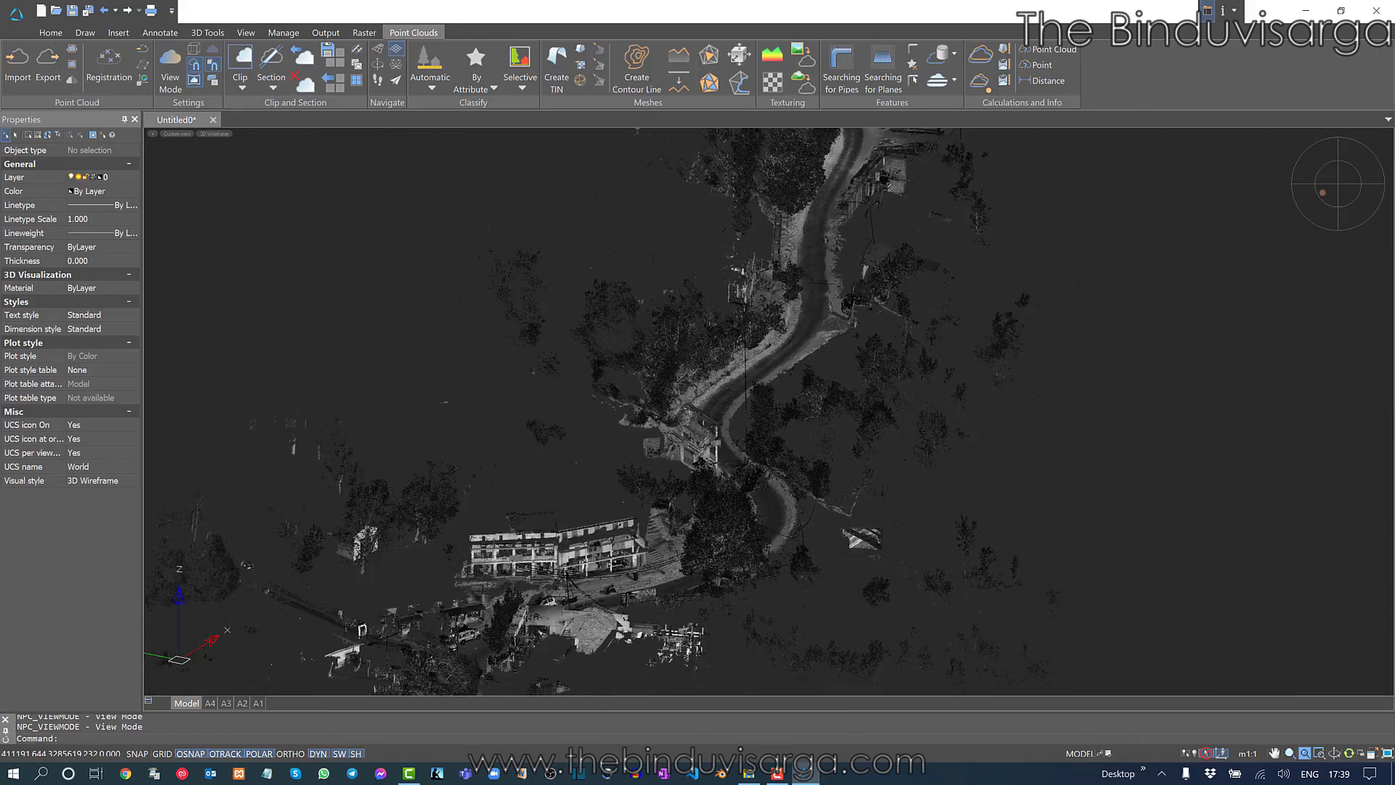
pyautogui.moveTo(740, 348); pyautogui.dragTo(725, 171, button='middle')
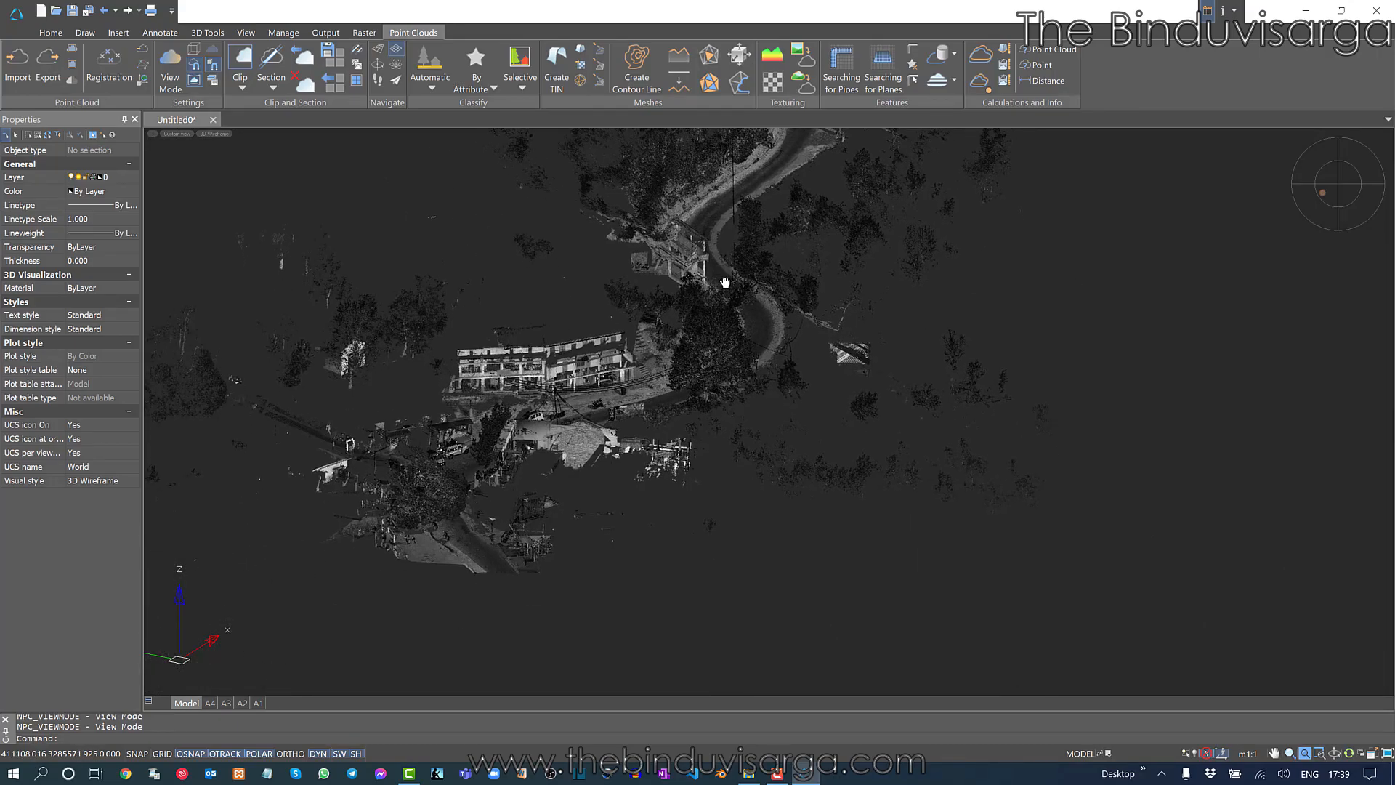
pyautogui.moveTo(696, 341); pyautogui.dragTo(639, 380, button='middle')
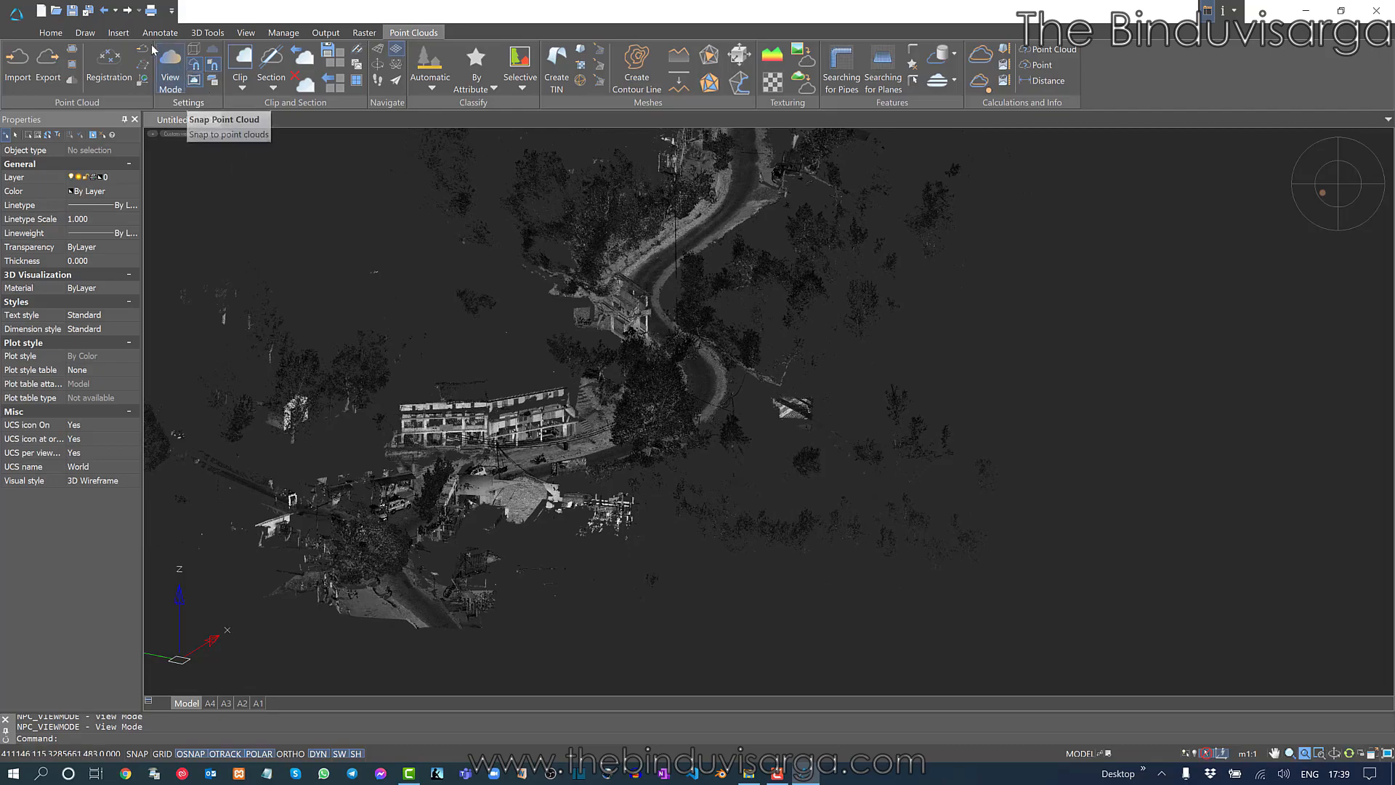
# Split the model space into two vertical viewports.
pyautogui.click(246, 32)
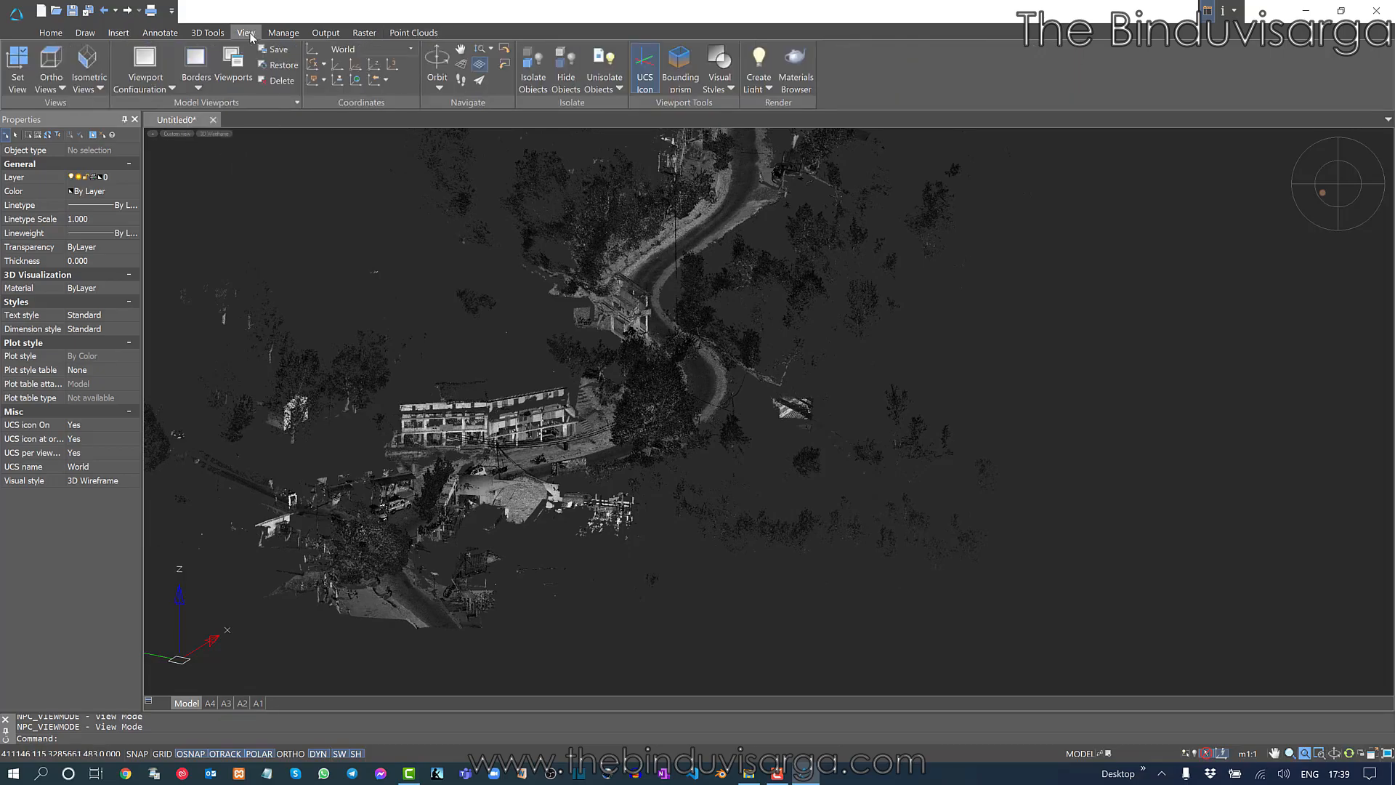
pyautogui.click(173, 89)
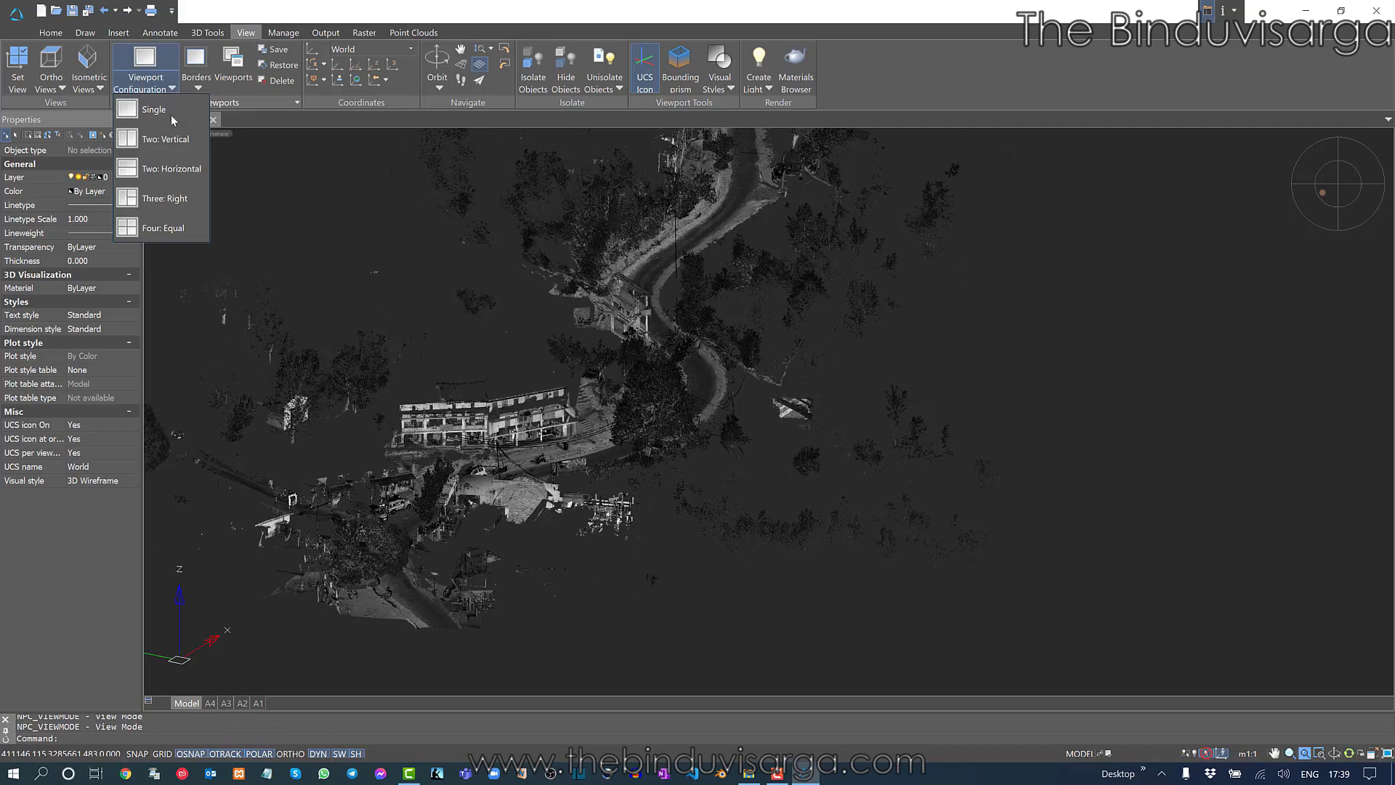
pyautogui.click(165, 138)
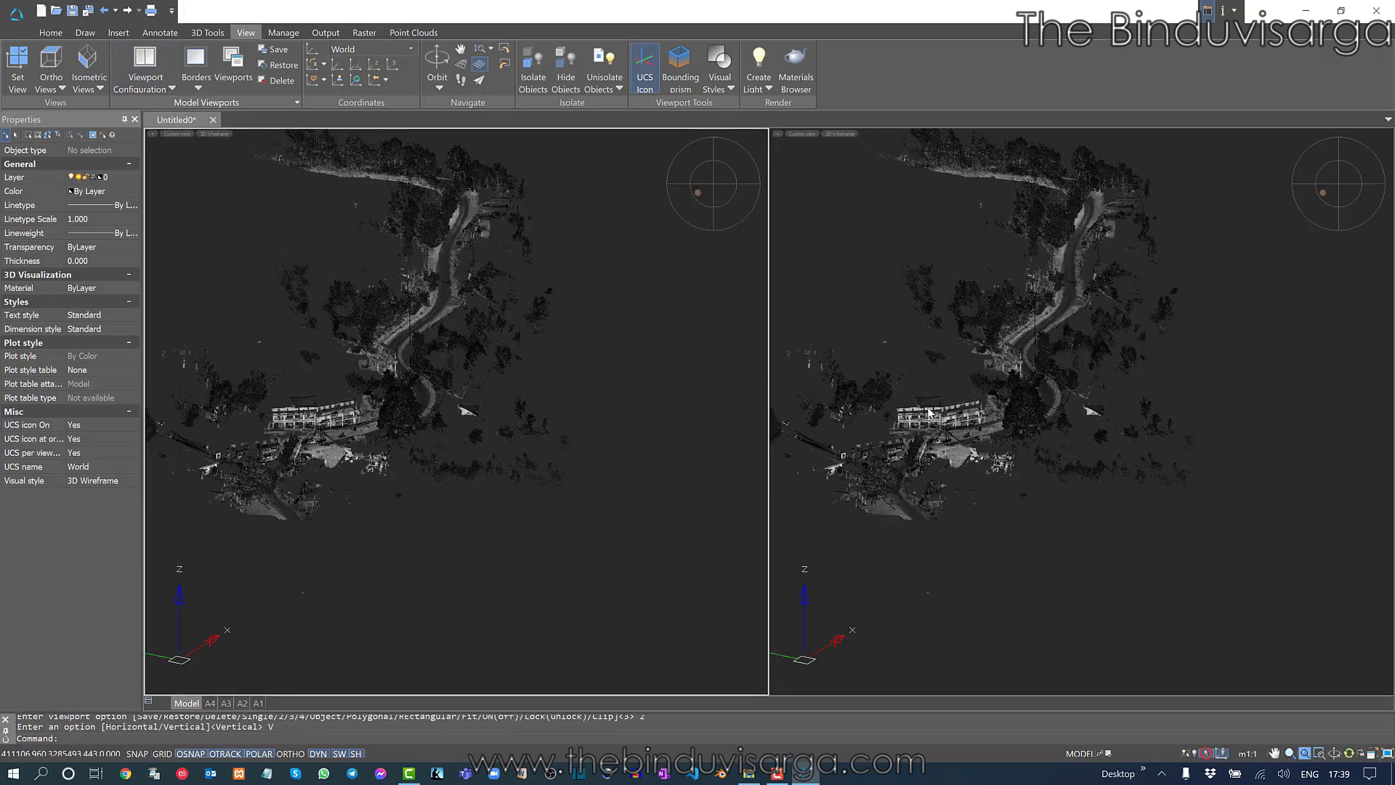
# Inspect the long building, parked vehicles and nearby road up close in one of the two viewports.
pyautogui.moveTo(583, 414); pyautogui.dragTo(642, 389, button='middle')
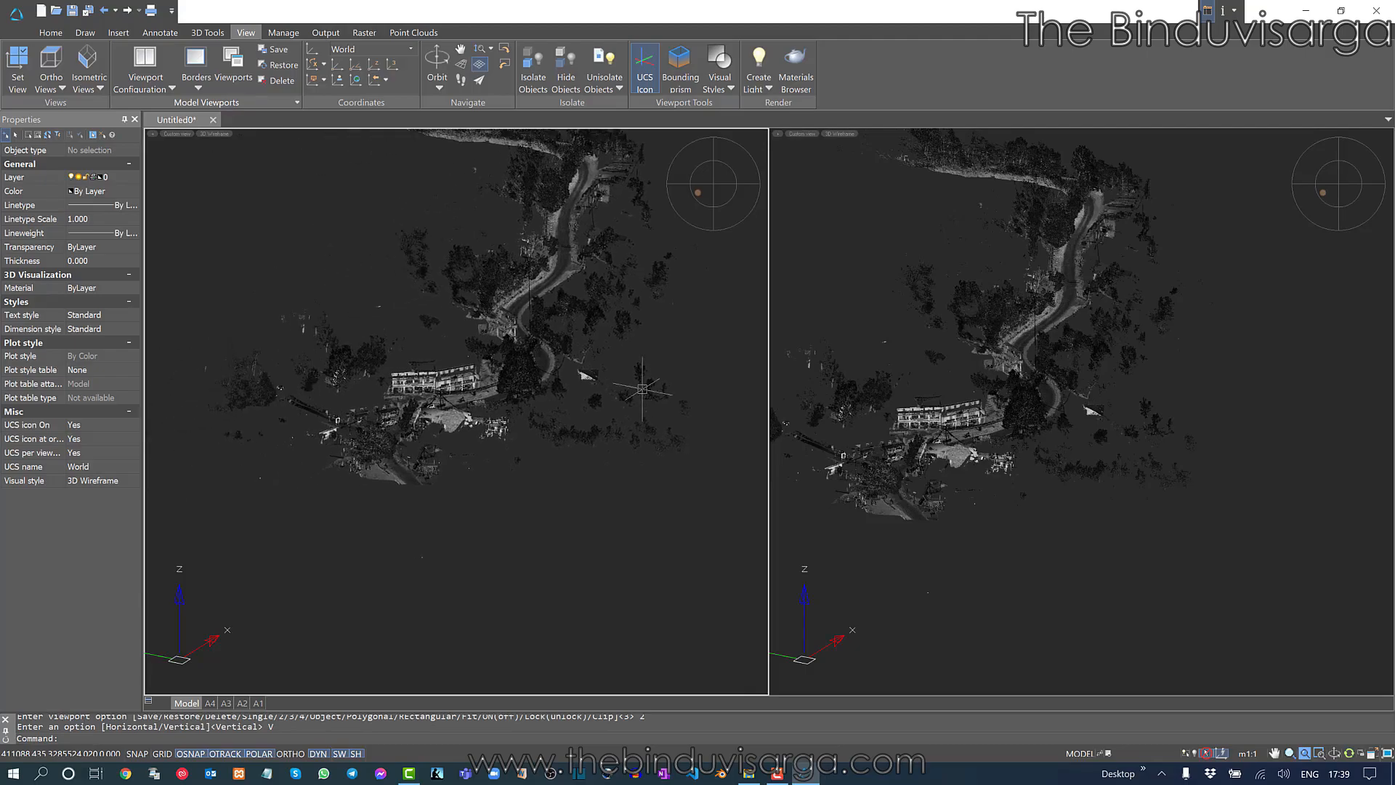
pyautogui.scroll(2, 499, 388)
pyautogui.scroll(3, 436, 392)
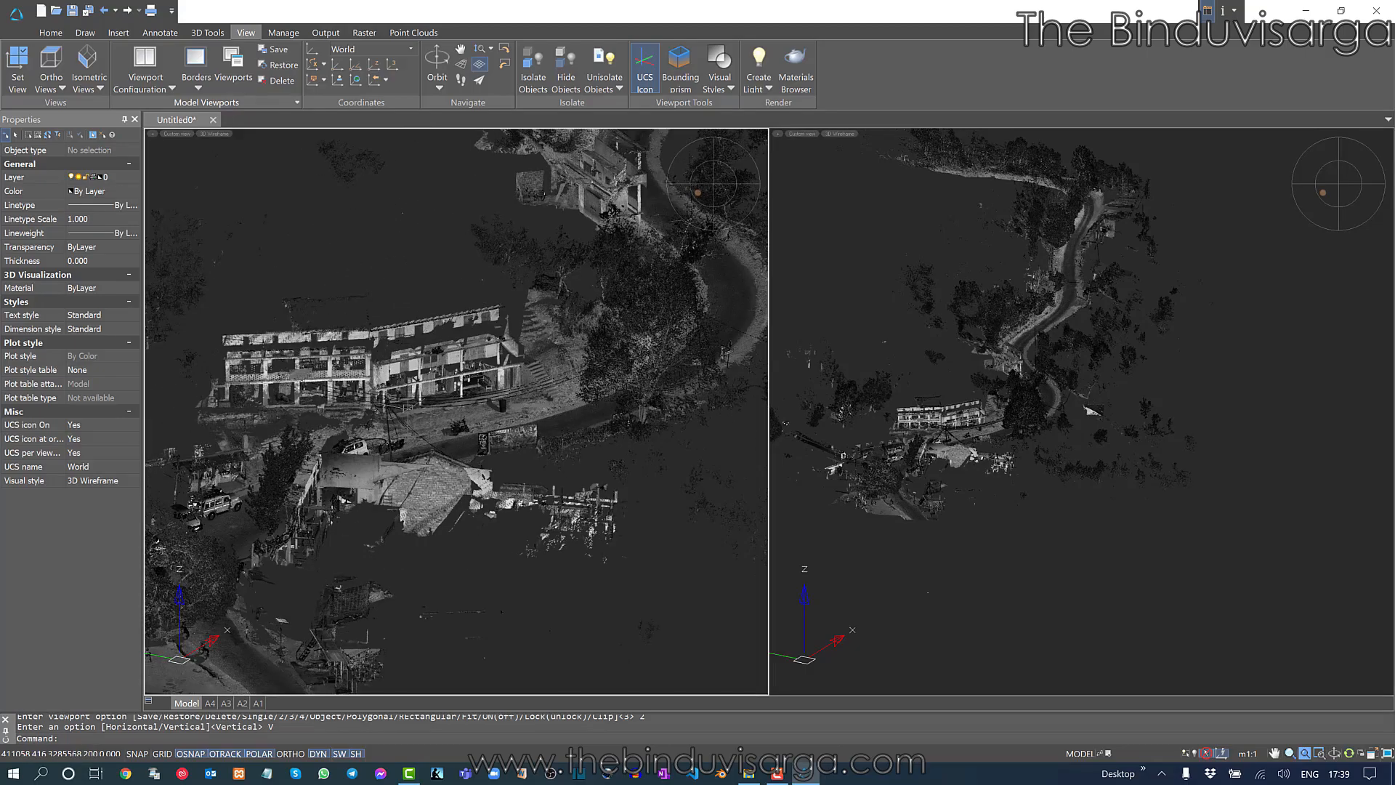
pyautogui.moveTo(507, 411); pyautogui.dragTo(619, 389, button='middle')
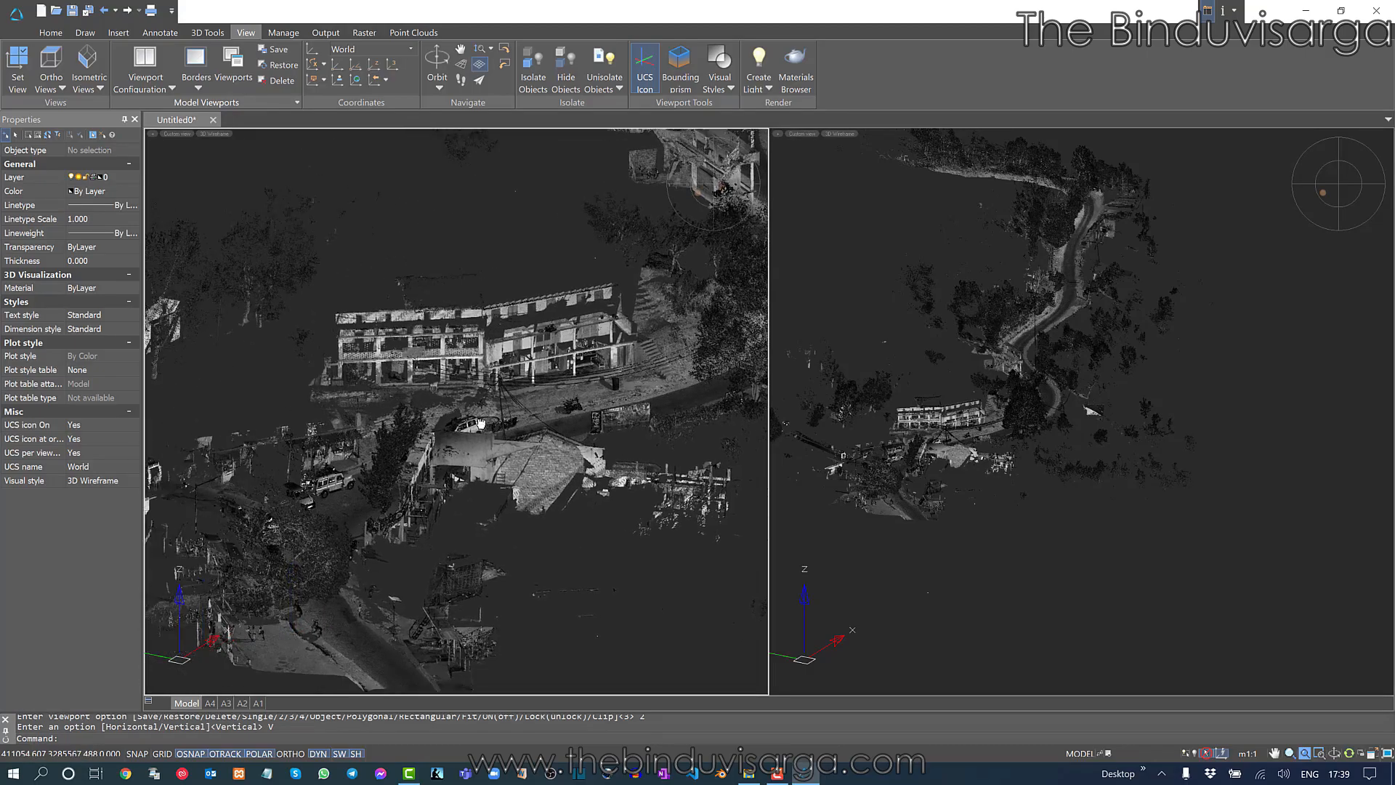
pyautogui.scroll(2, 407, 447)
pyautogui.scroll(2, 418, 446)
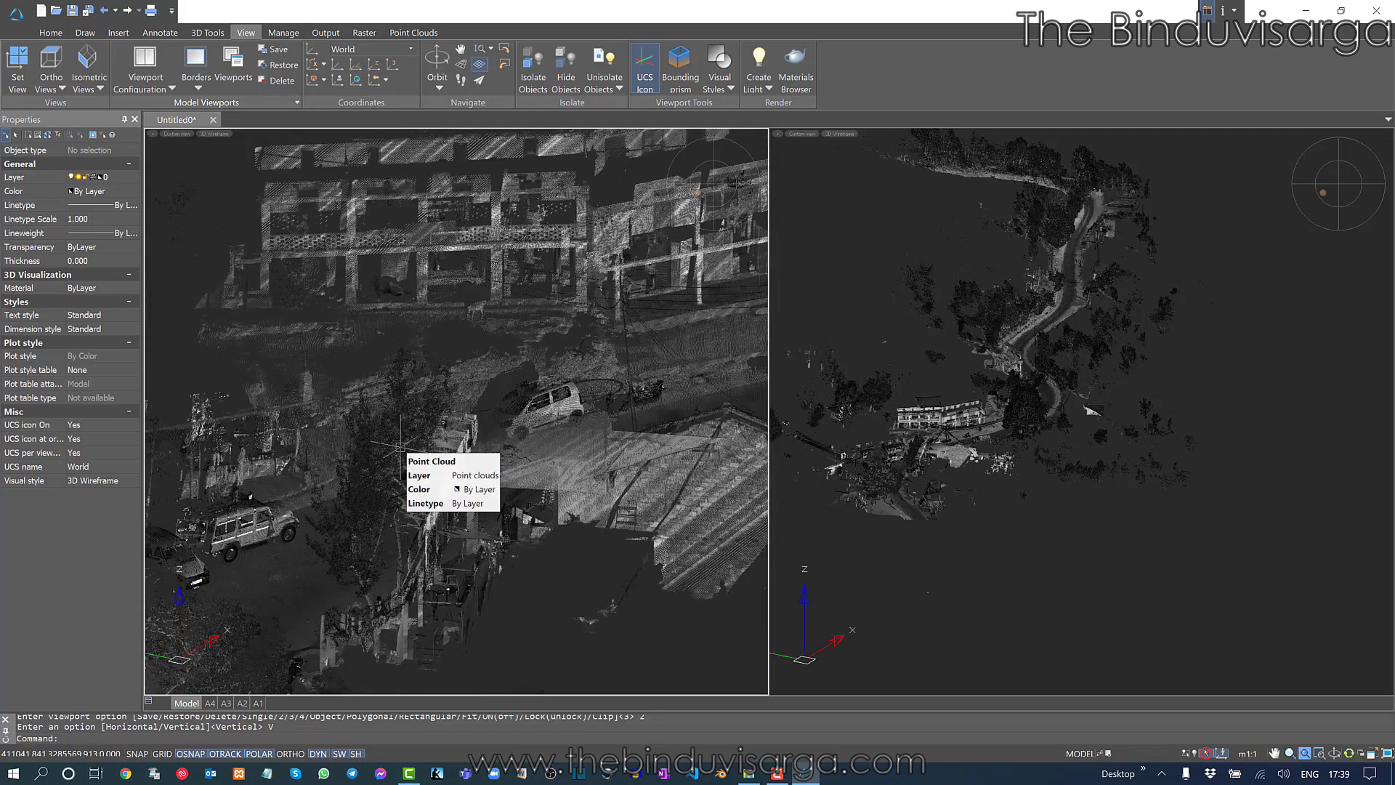
pyautogui.moveTo(498, 454); pyautogui.dragTo(285, 423, button='middle')
pyautogui.scroll(-3, 284, 421)
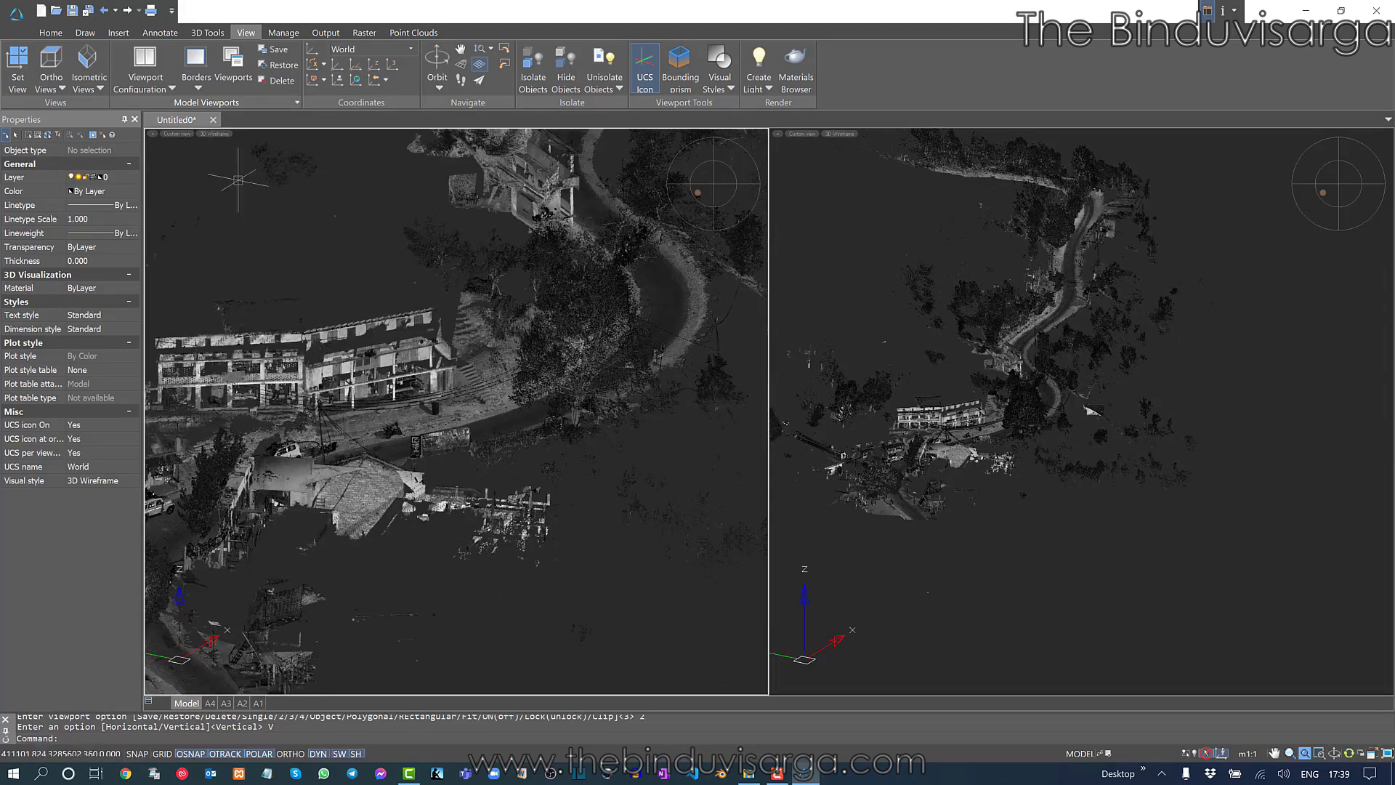
# Create an unrestricted section running from behind the long building across the road, with a picked depth, and display it in the other viewport.
pyautogui.click(413, 33)
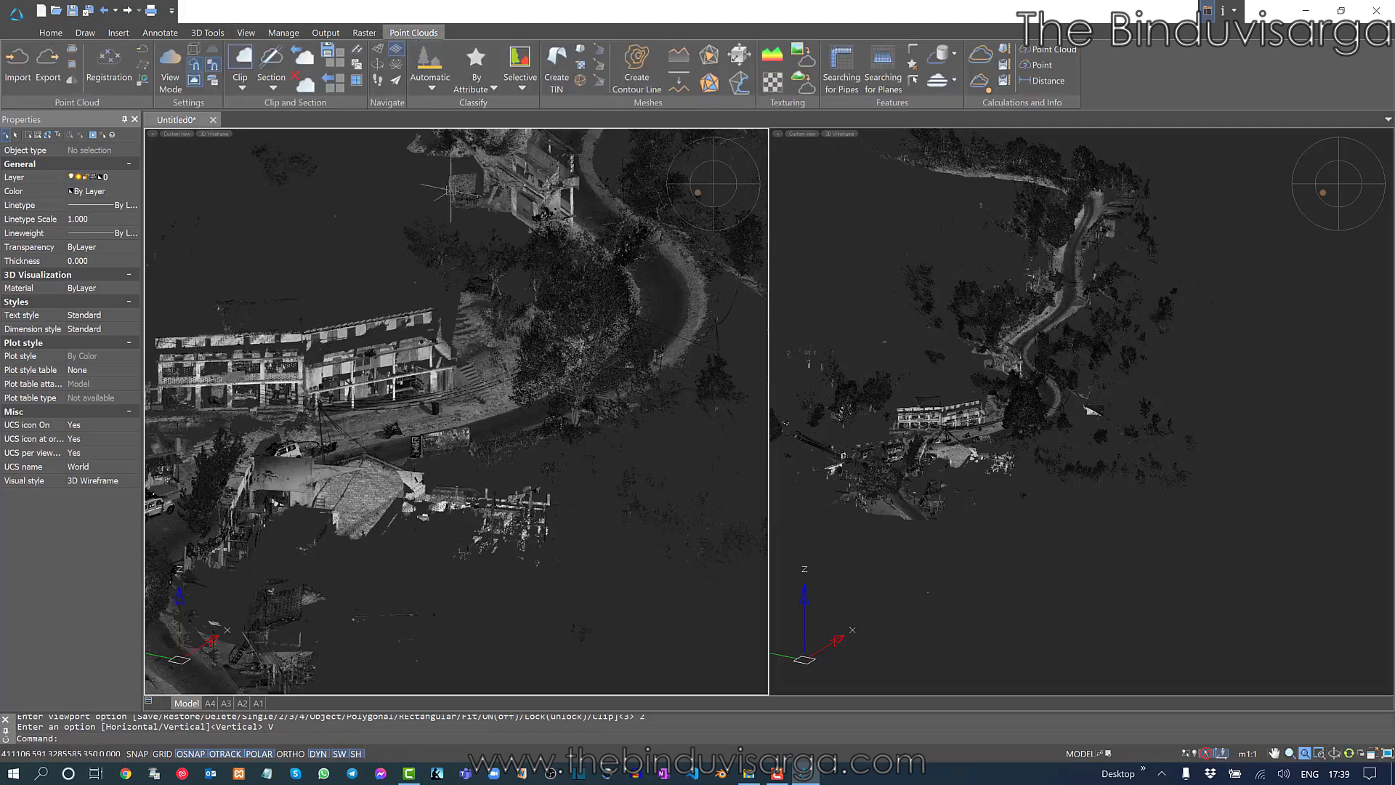
pyautogui.click(273, 89)
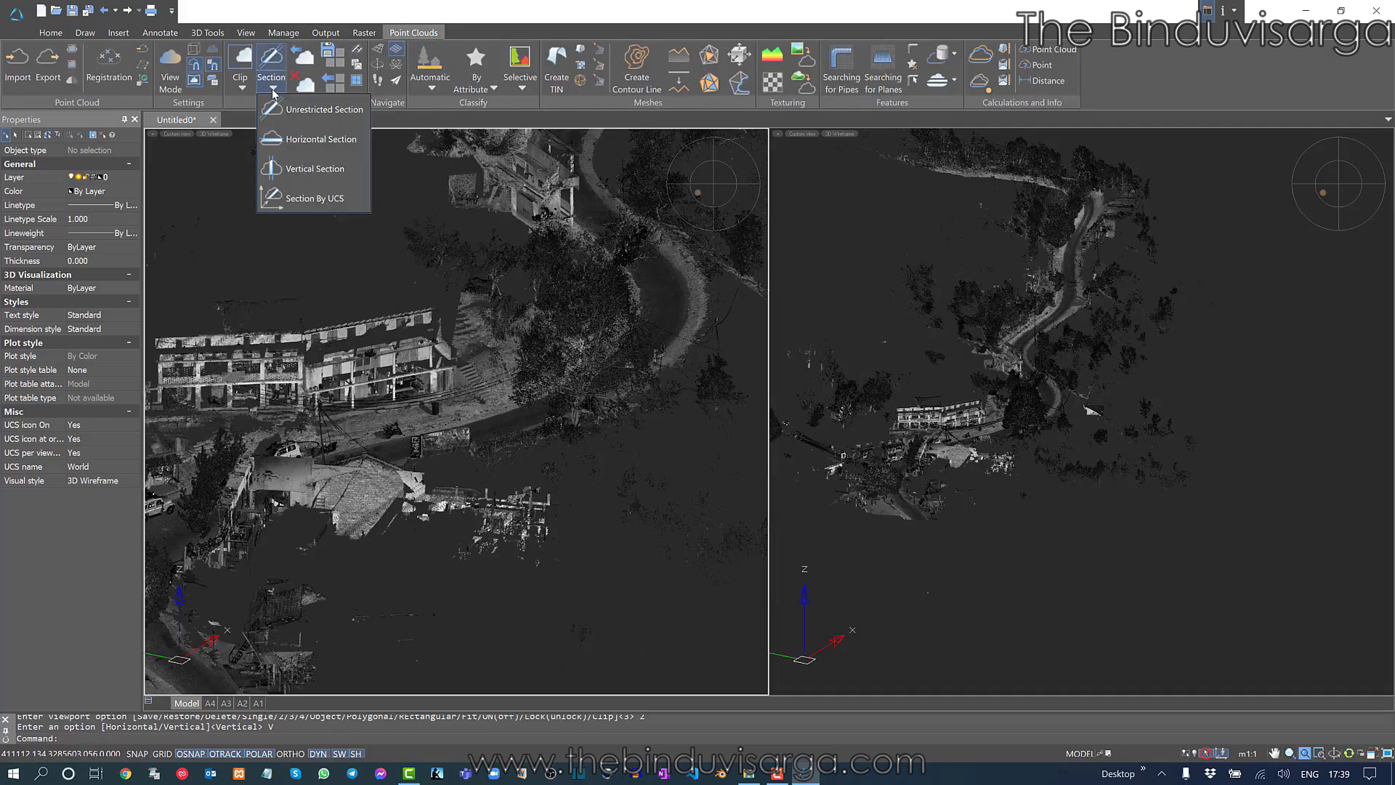
pyautogui.click(324, 109)
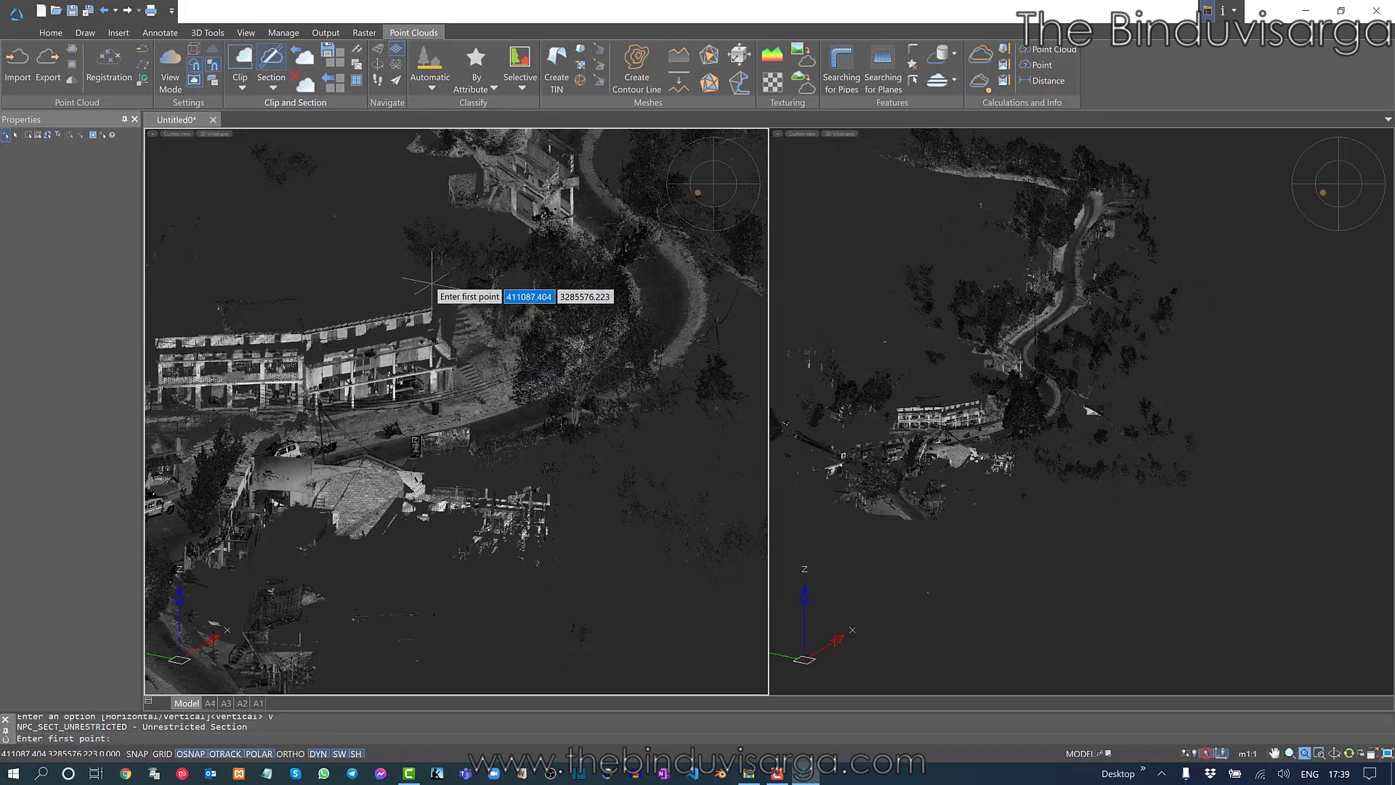
pyautogui.click(356, 293)
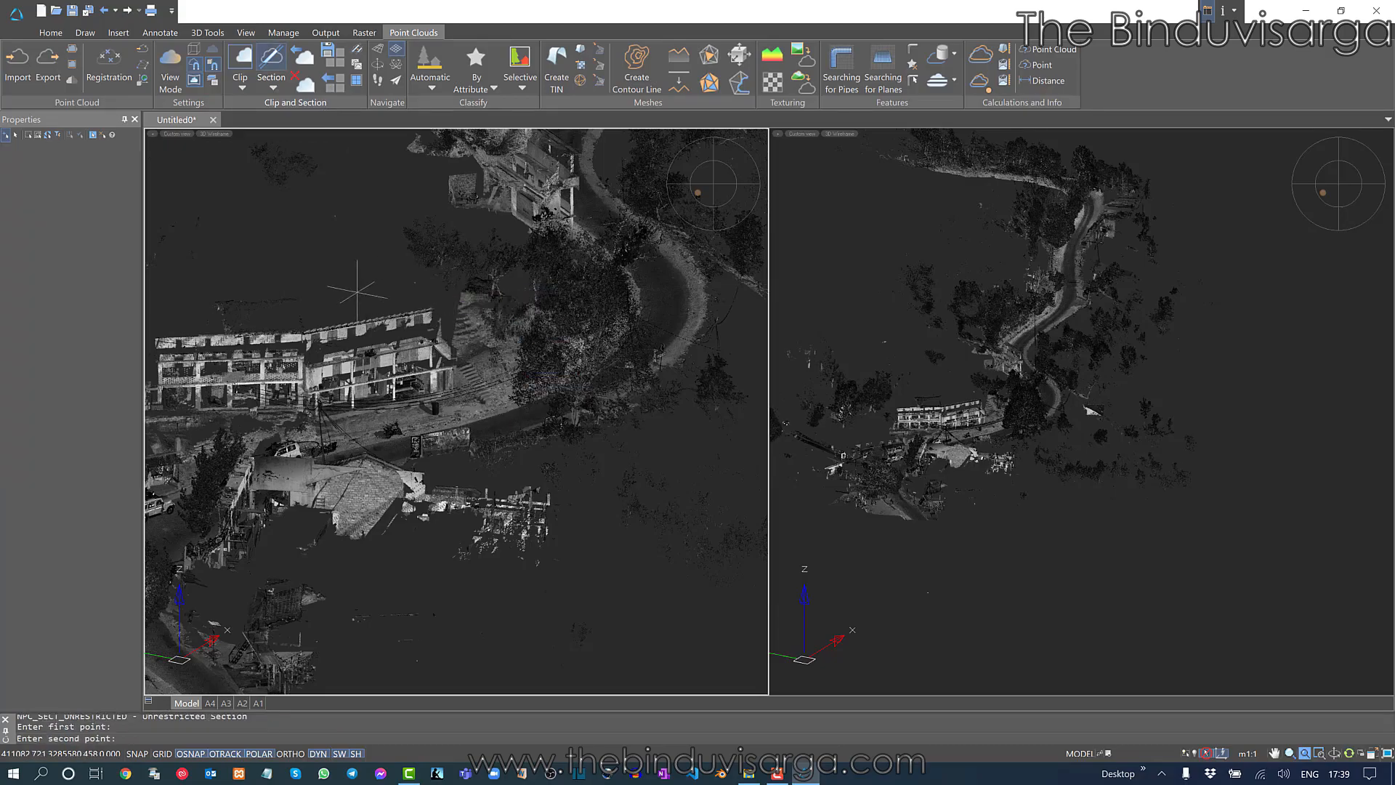
pyautogui.click(452, 556)
pyautogui.click(459, 554)
pyautogui.click(1013, 545)
# Examine the cross section's building facade, road surface and overhead wires from several oblique angles.
pyautogui.moveTo(1140, 428); pyautogui.dragTo(956, 519, button='middle')
pyautogui.scroll(-3, 1043, 390)
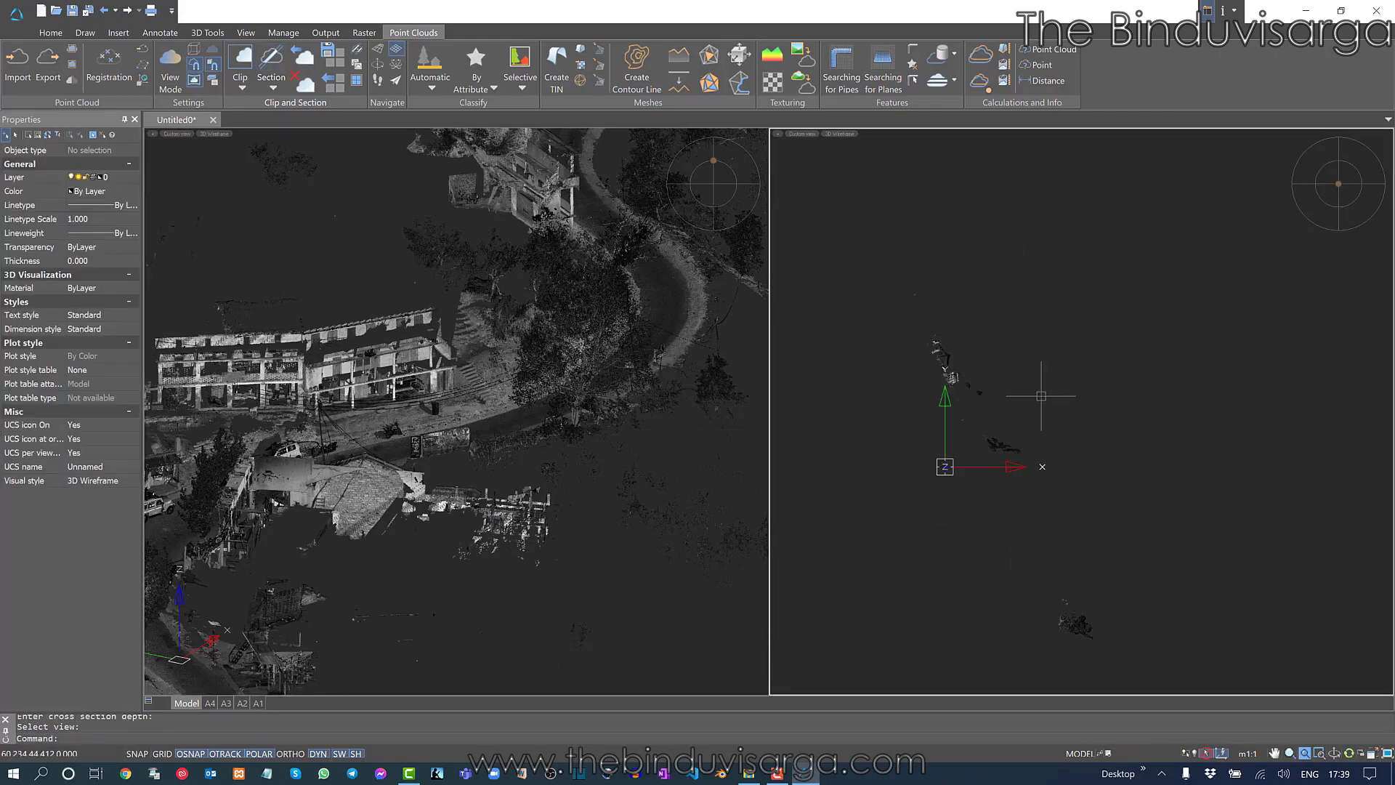
pyautogui.moveTo(1007, 416)
pyautogui.keyDown('shift'); pyautogui.mouseDown(button='middle')
pyautogui.moveTo(953, 415)
pyautogui.moveTo(931, 355)
pyautogui.mouseUp(button='middle'); pyautogui.keyUp('shift')
pyautogui.scroll(4, 1001, 468)
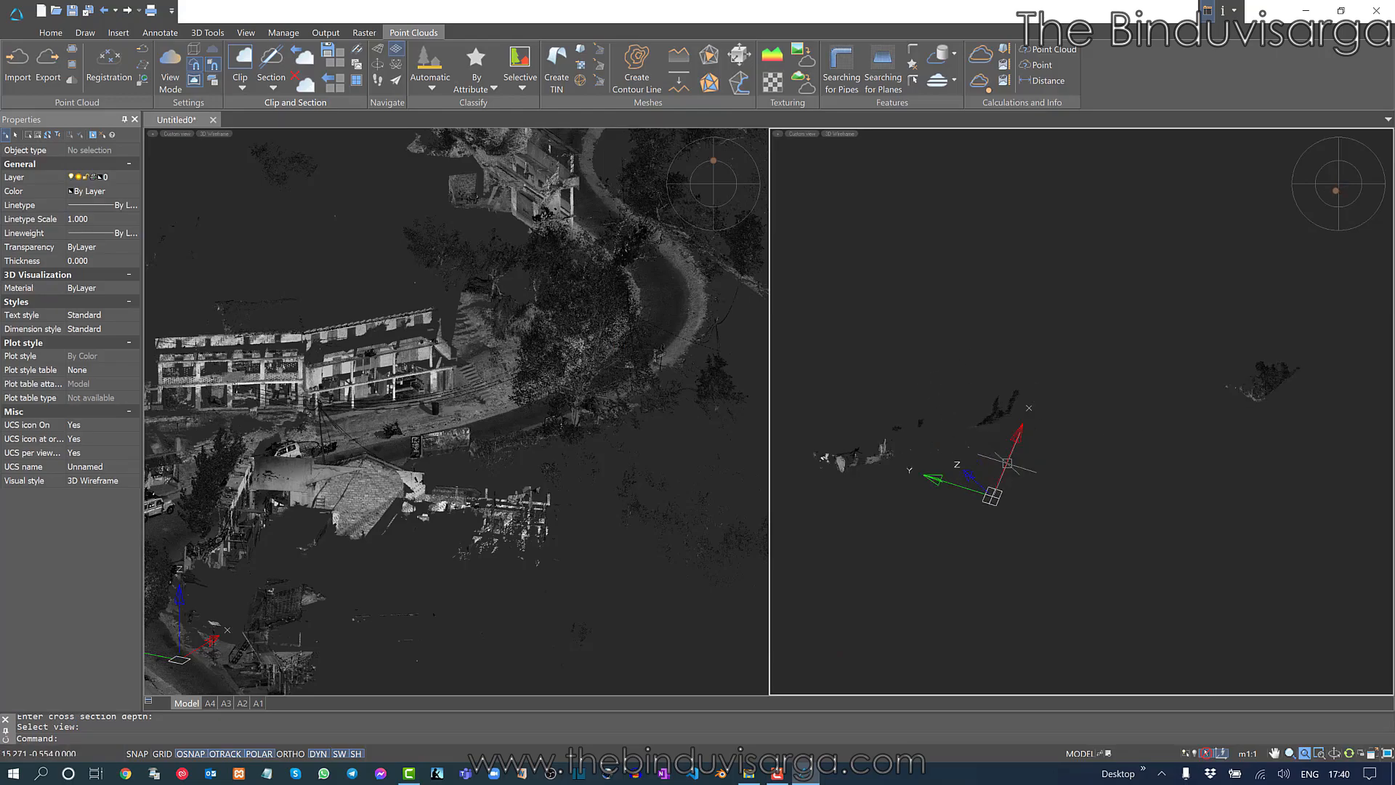
pyautogui.scroll(2, 975, 481)
pyautogui.moveTo(975, 481); pyautogui.dragTo(1238, 519, button='middle')
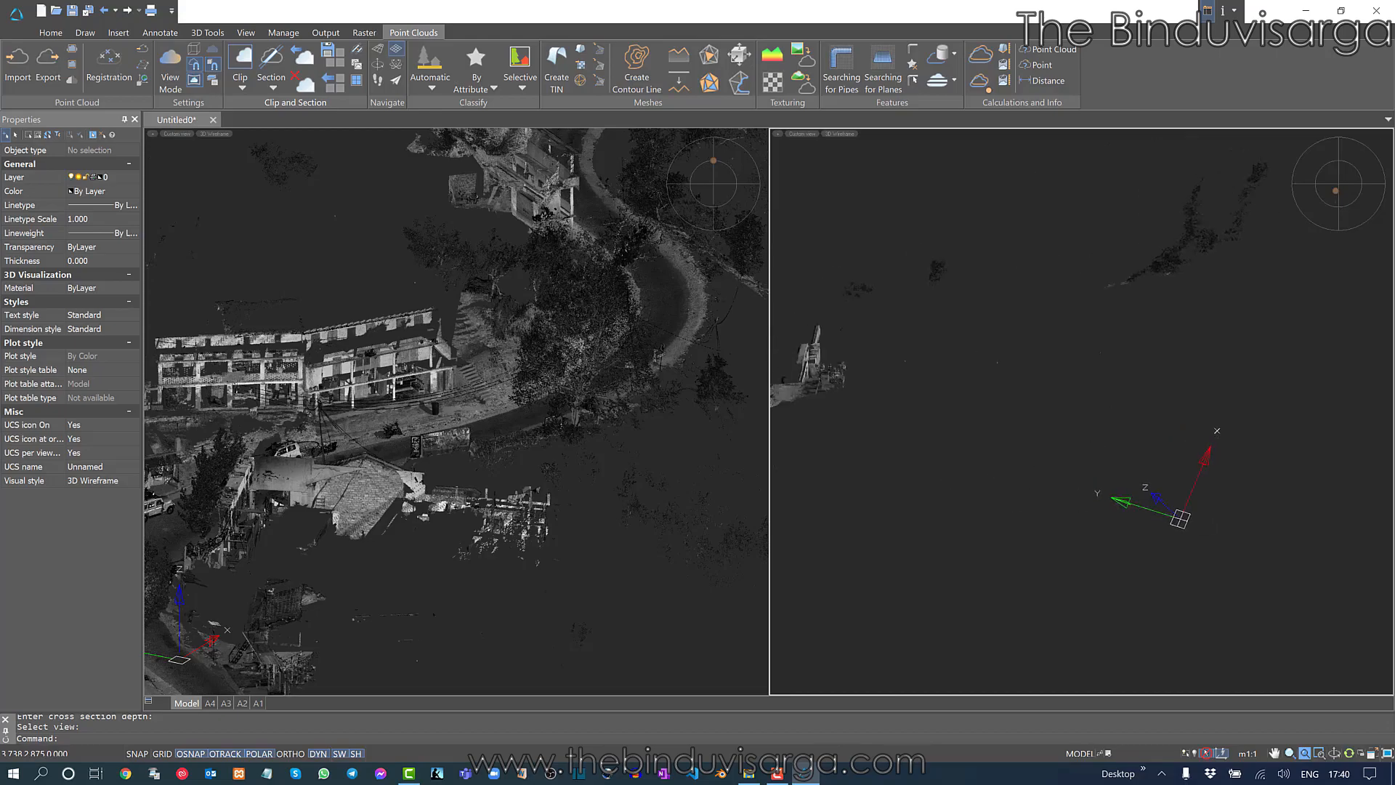
pyautogui.moveTo(1044, 445); pyautogui.dragTo(1125, 441, button='middle')
pyautogui.moveTo(972, 440); pyautogui.dragTo(1060, 434, button='middle')
pyautogui.scroll(5, 992, 431)
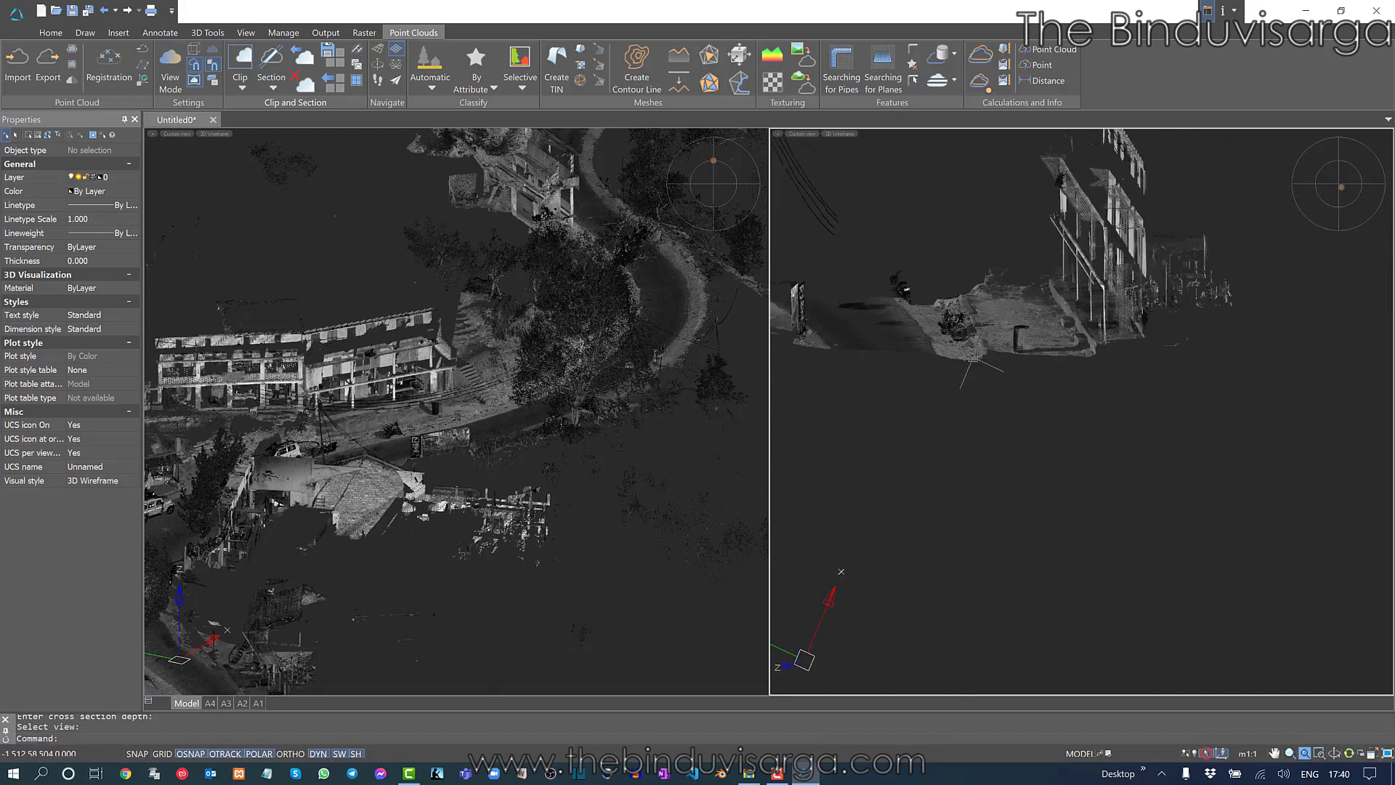
pyautogui.moveTo(1016, 377); pyautogui.dragTo(1142, 452, button='middle')
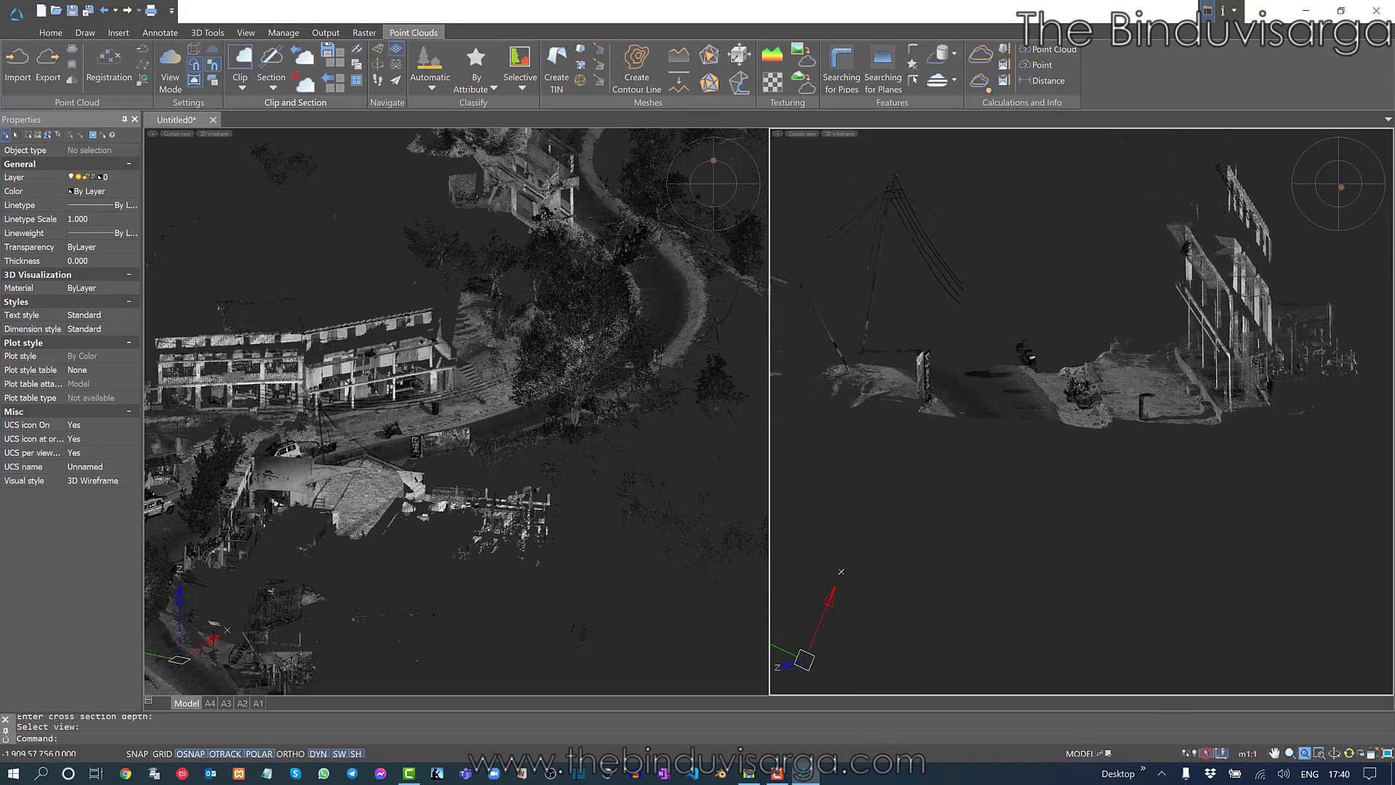
pyautogui.keyDown('shift'); pyautogui.moveTo(948, 458); pyautogui.dragTo(1029, 243, button='middle'); pyautogui.keyUp('shift')
pyautogui.scroll(-2, 1026, 434)
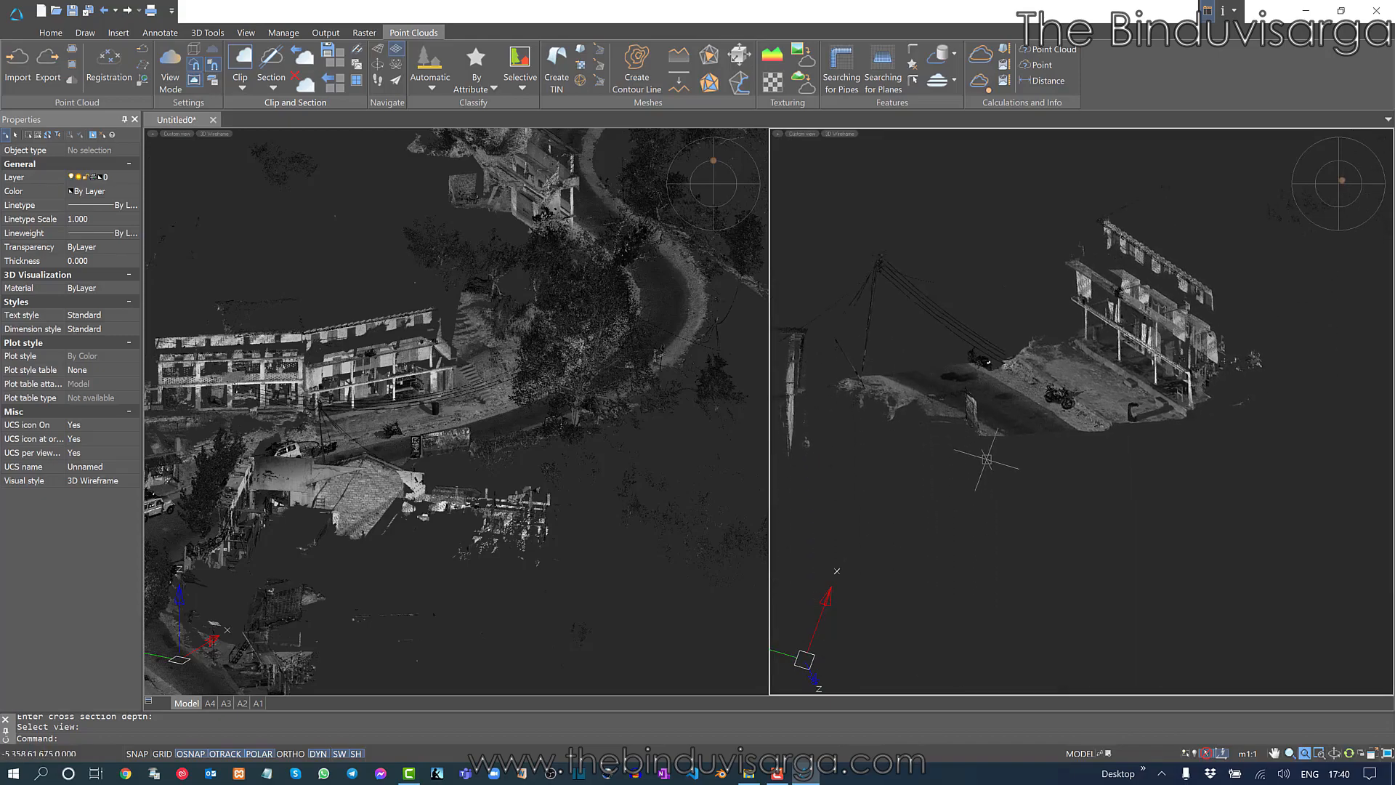
pyautogui.keyDown('shift'); pyautogui.moveTo(941, 467); pyautogui.dragTo(906, 361, button='middle'); pyautogui.keyUp('shift')
pyautogui.keyDown('shift'); pyautogui.moveTo(983, 584); pyautogui.dragTo(1019, 553, button='middle'); pyautogui.keyUp('shift')
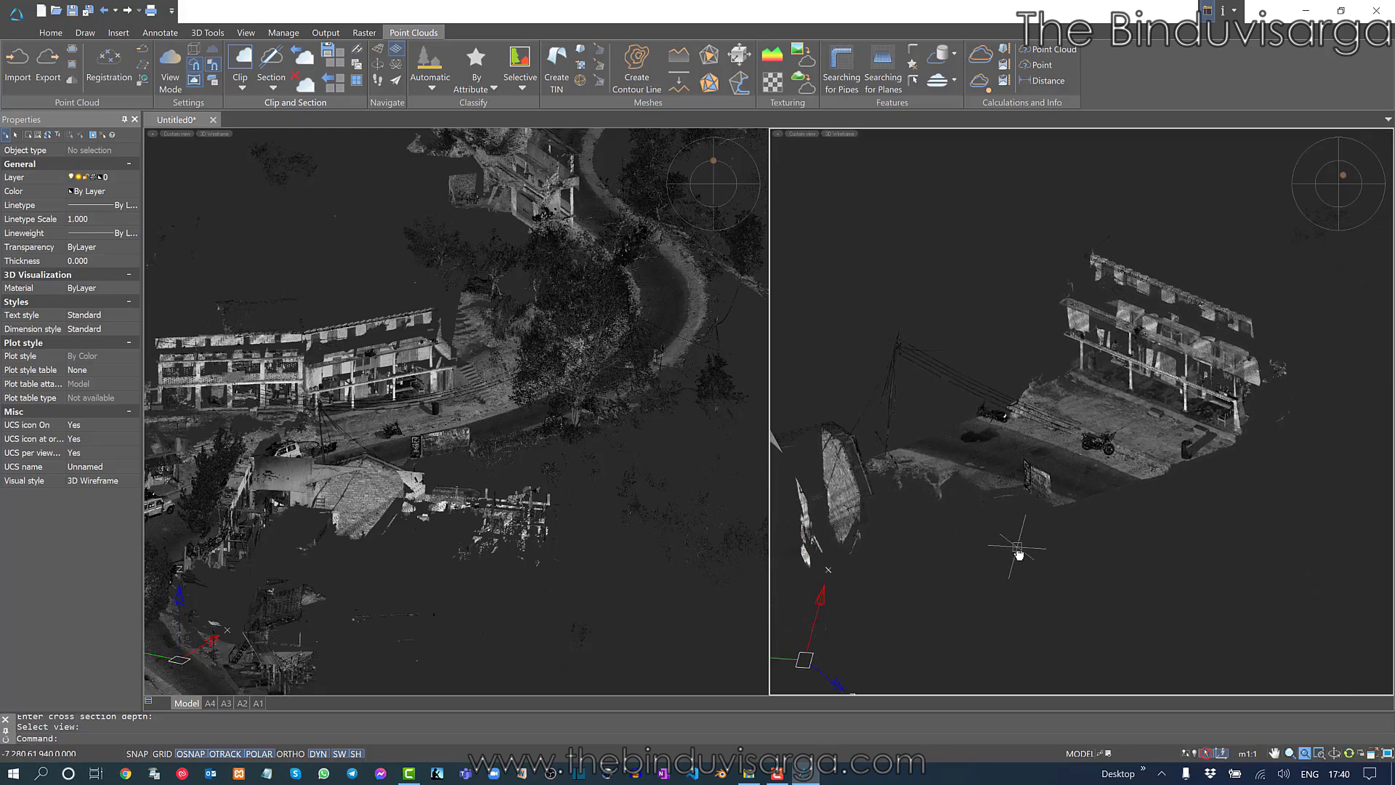